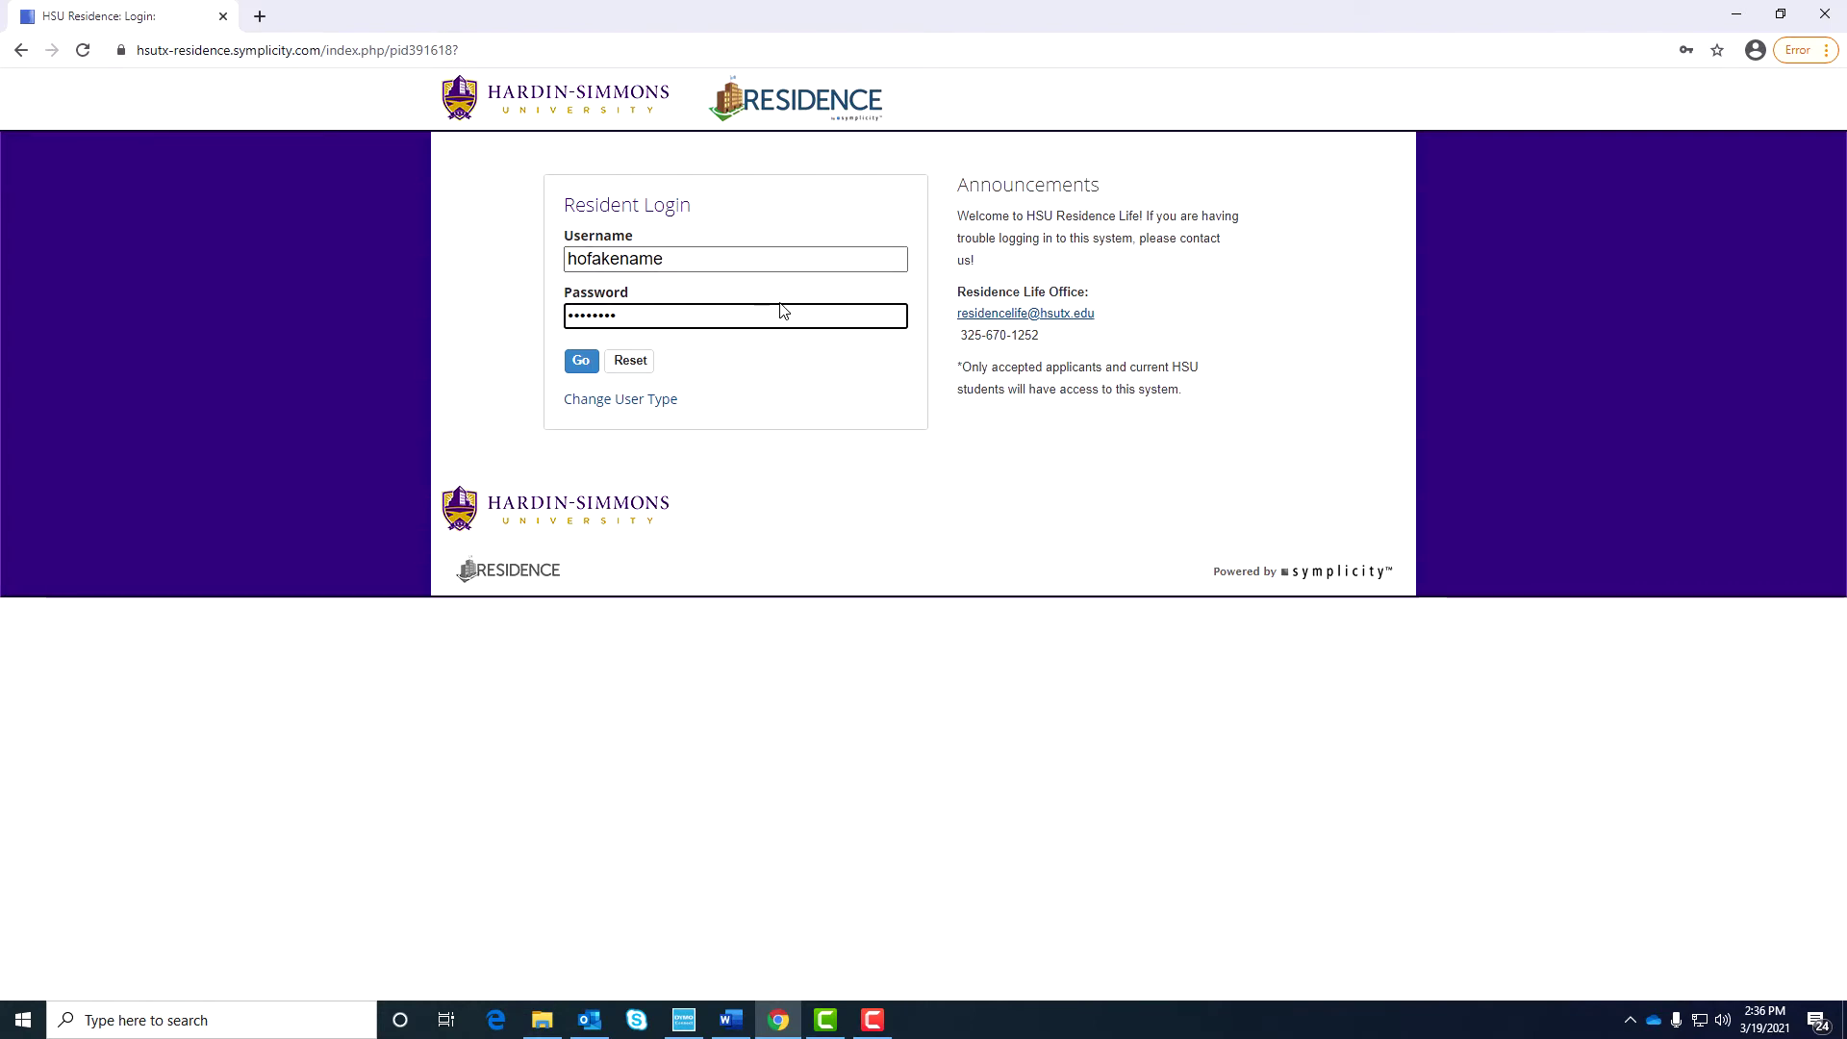
Change the user type to Resident and log in with the credentials already filled in.
click(643, 404)
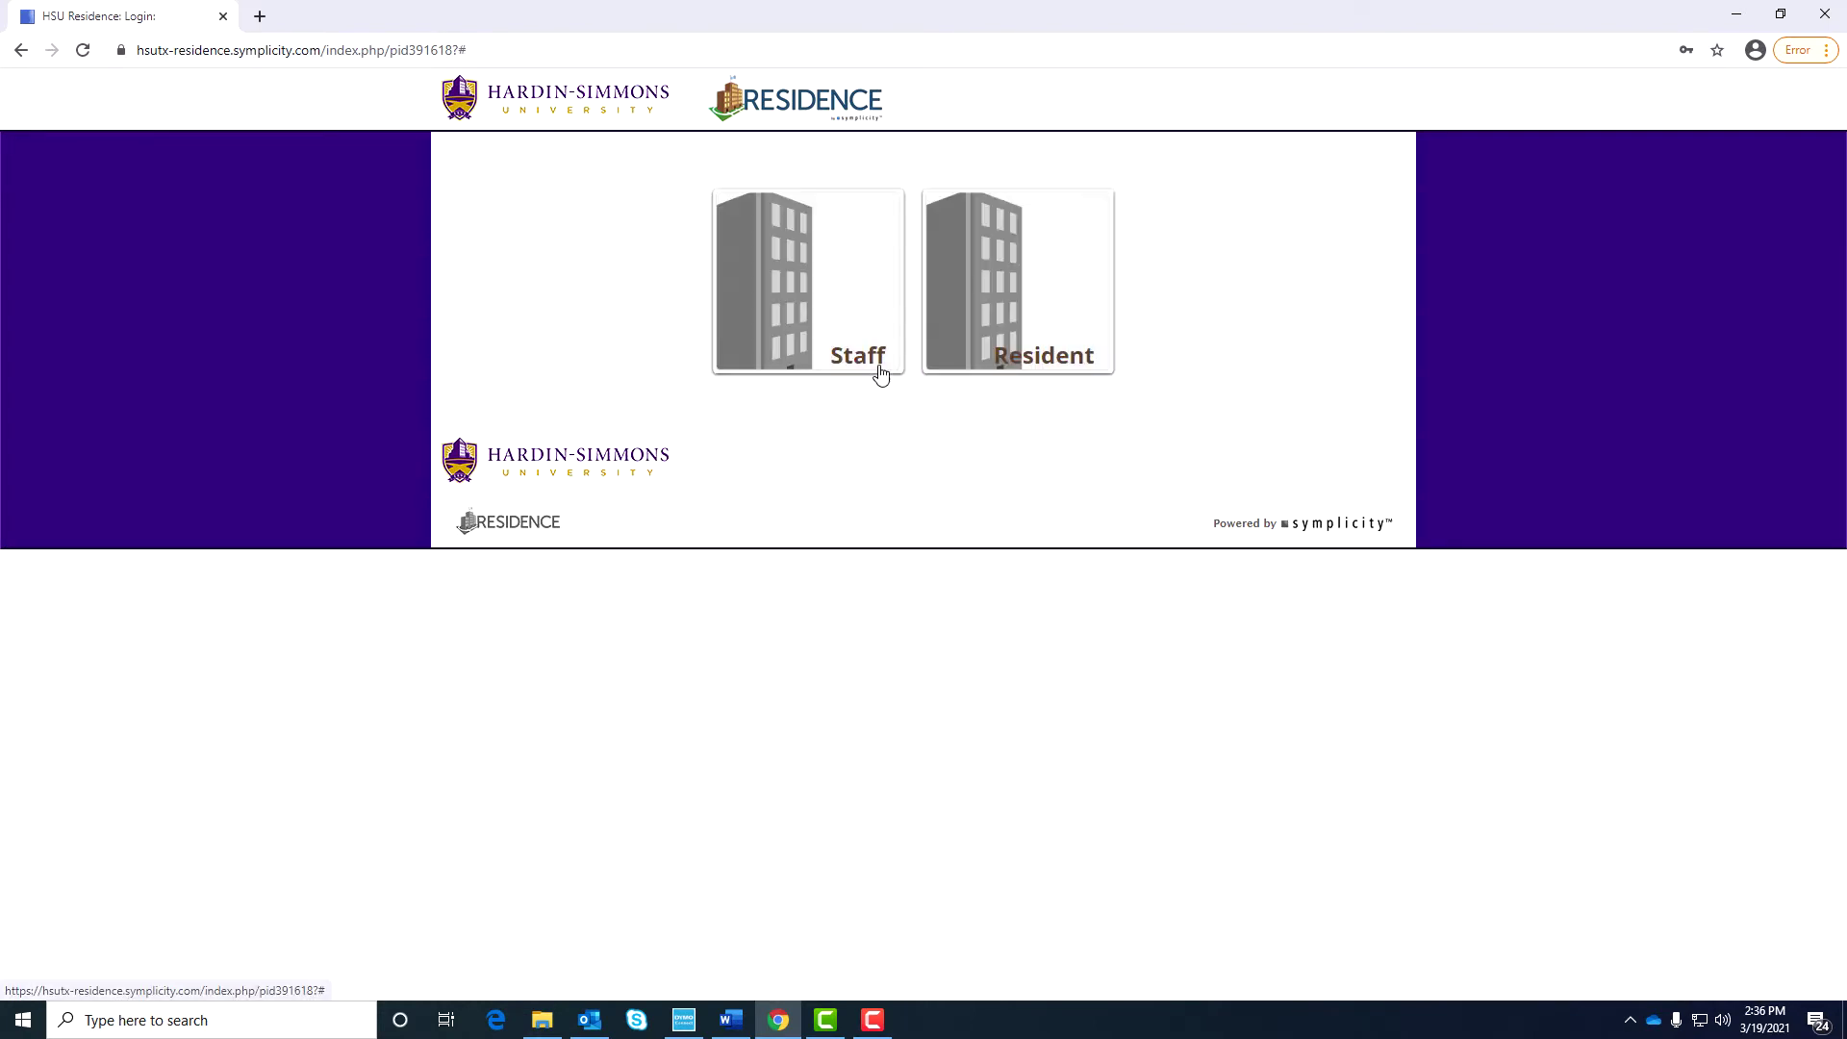
click(1042, 315)
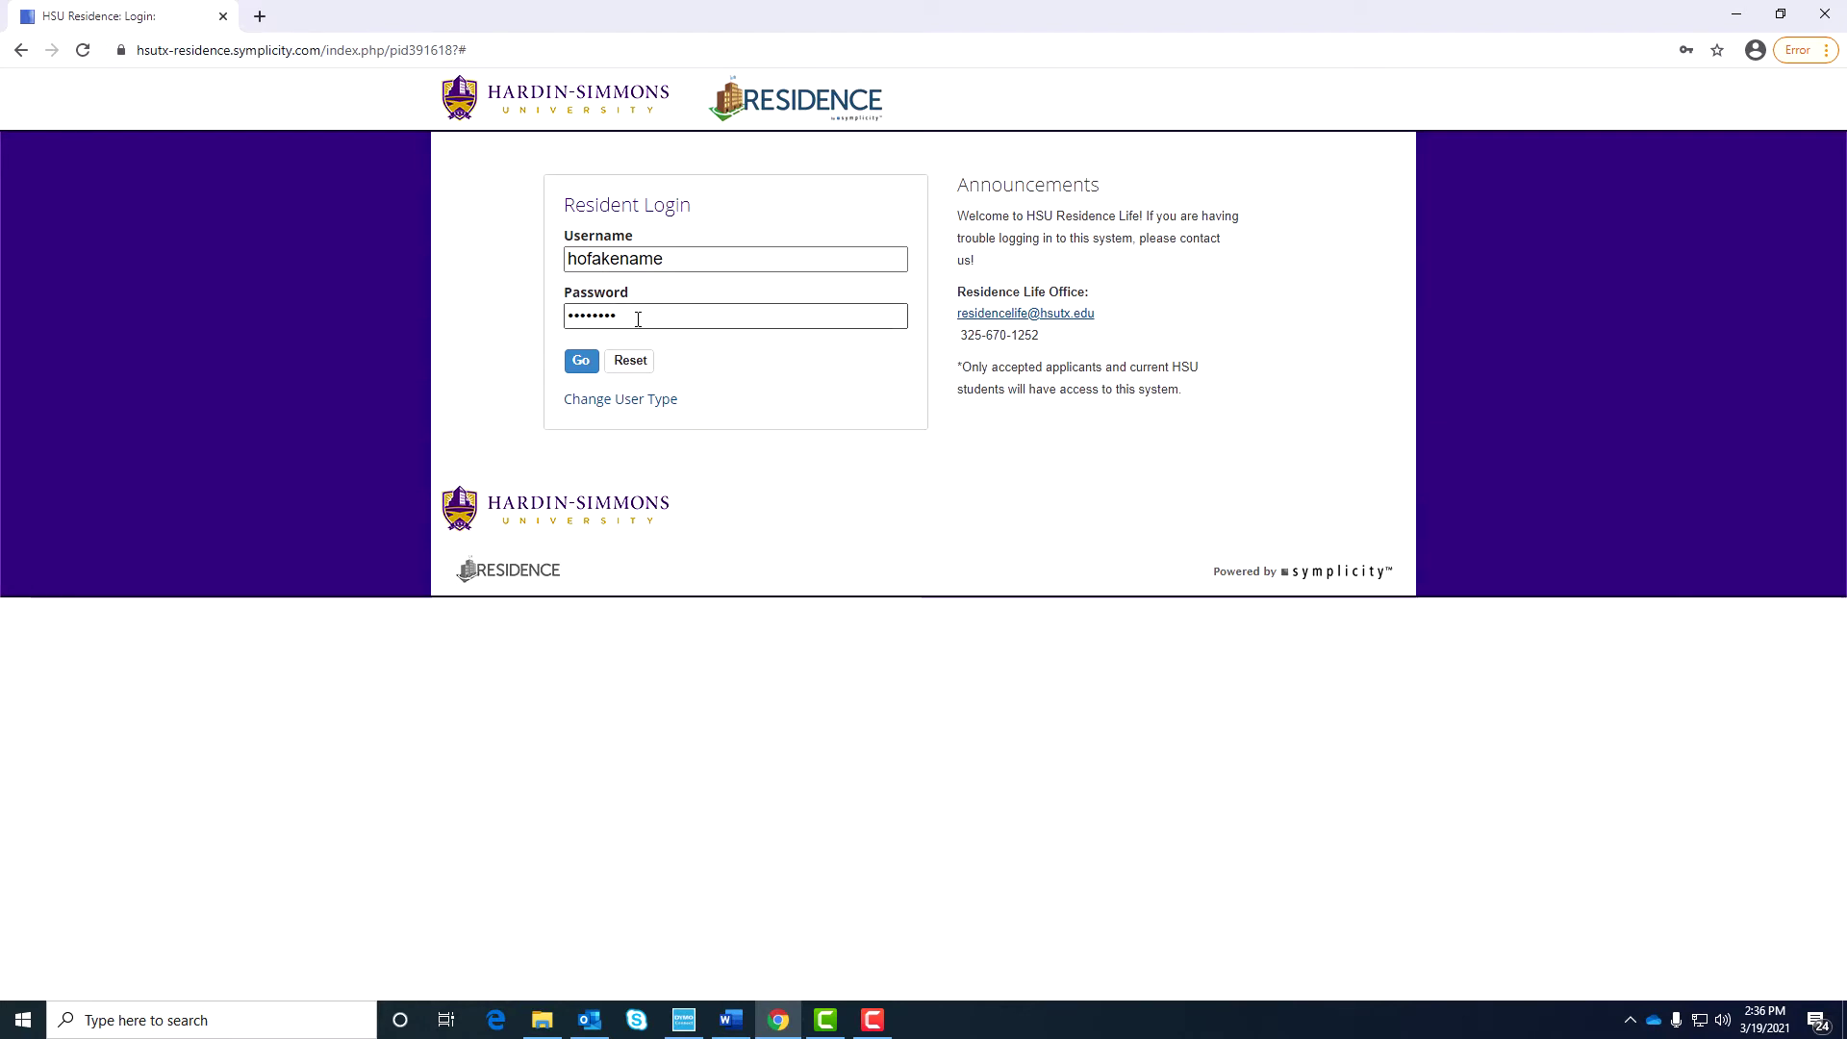
click(577, 368)
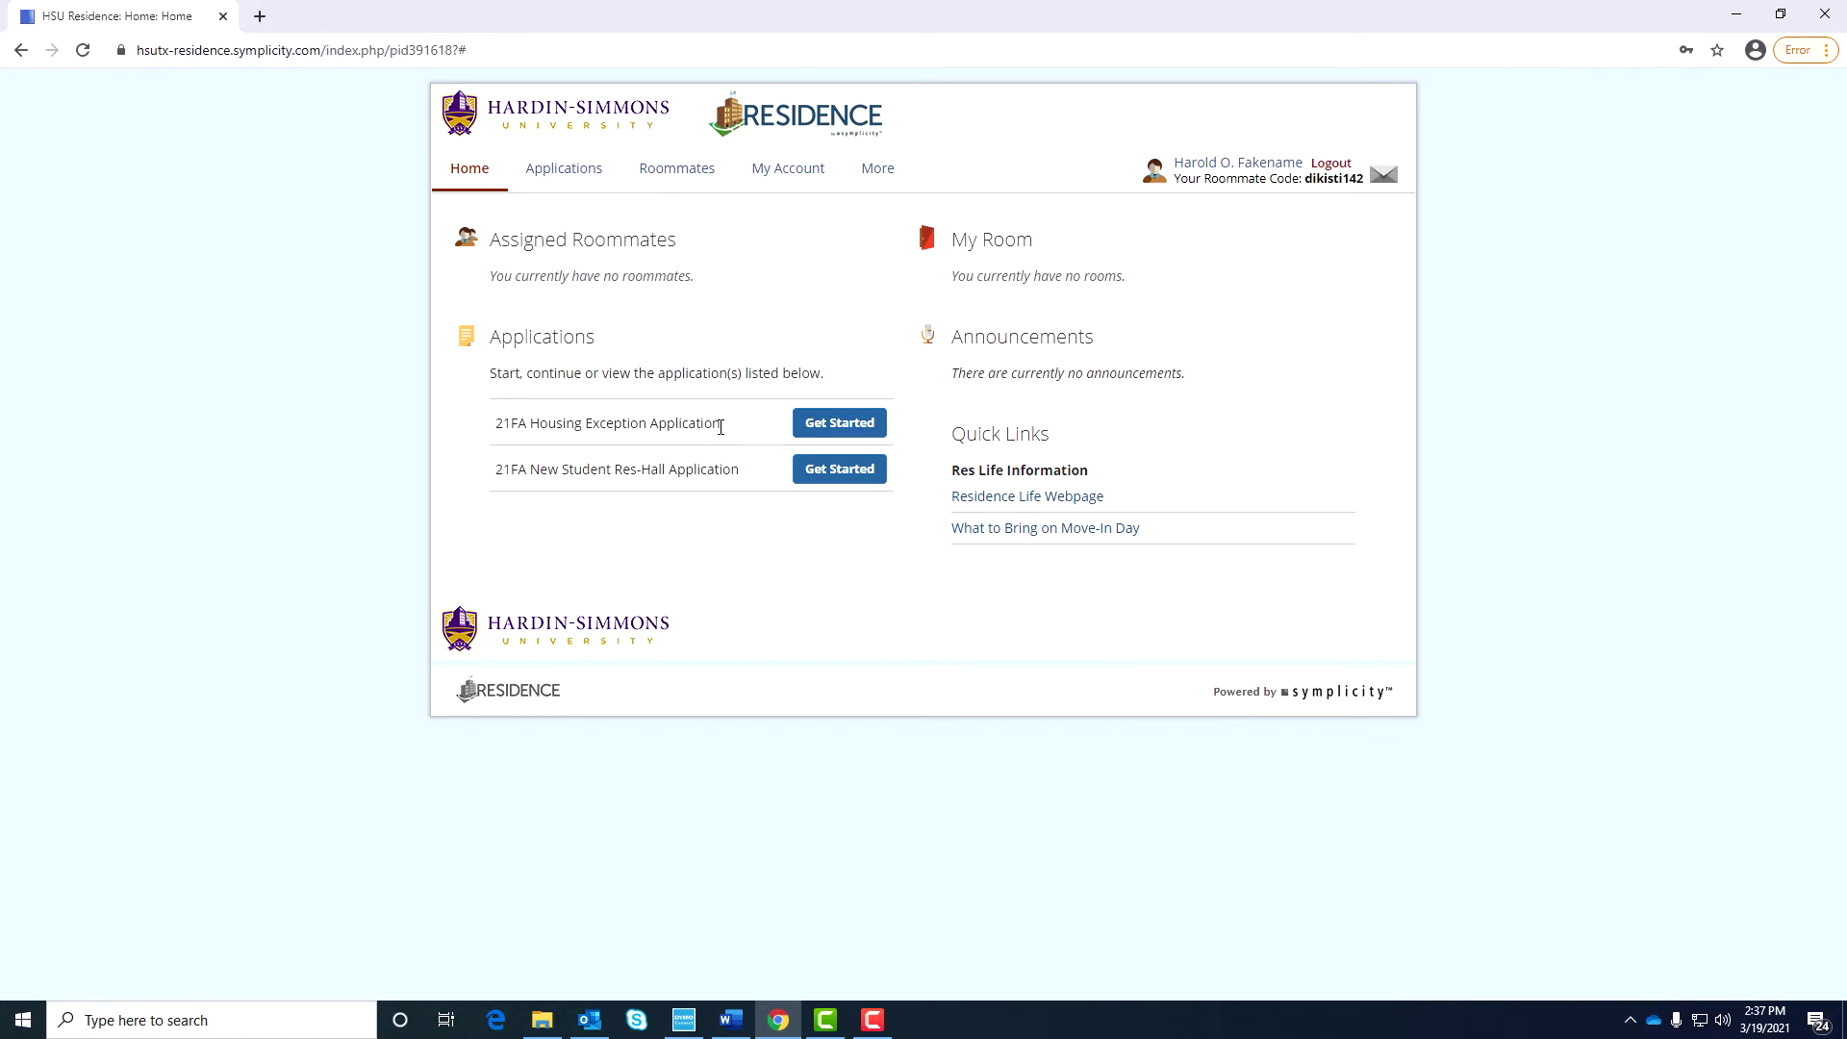
Open the 21FA Housing Exception Application and review its form from the applicant information through documents and the terms and conditions.
click(829, 424)
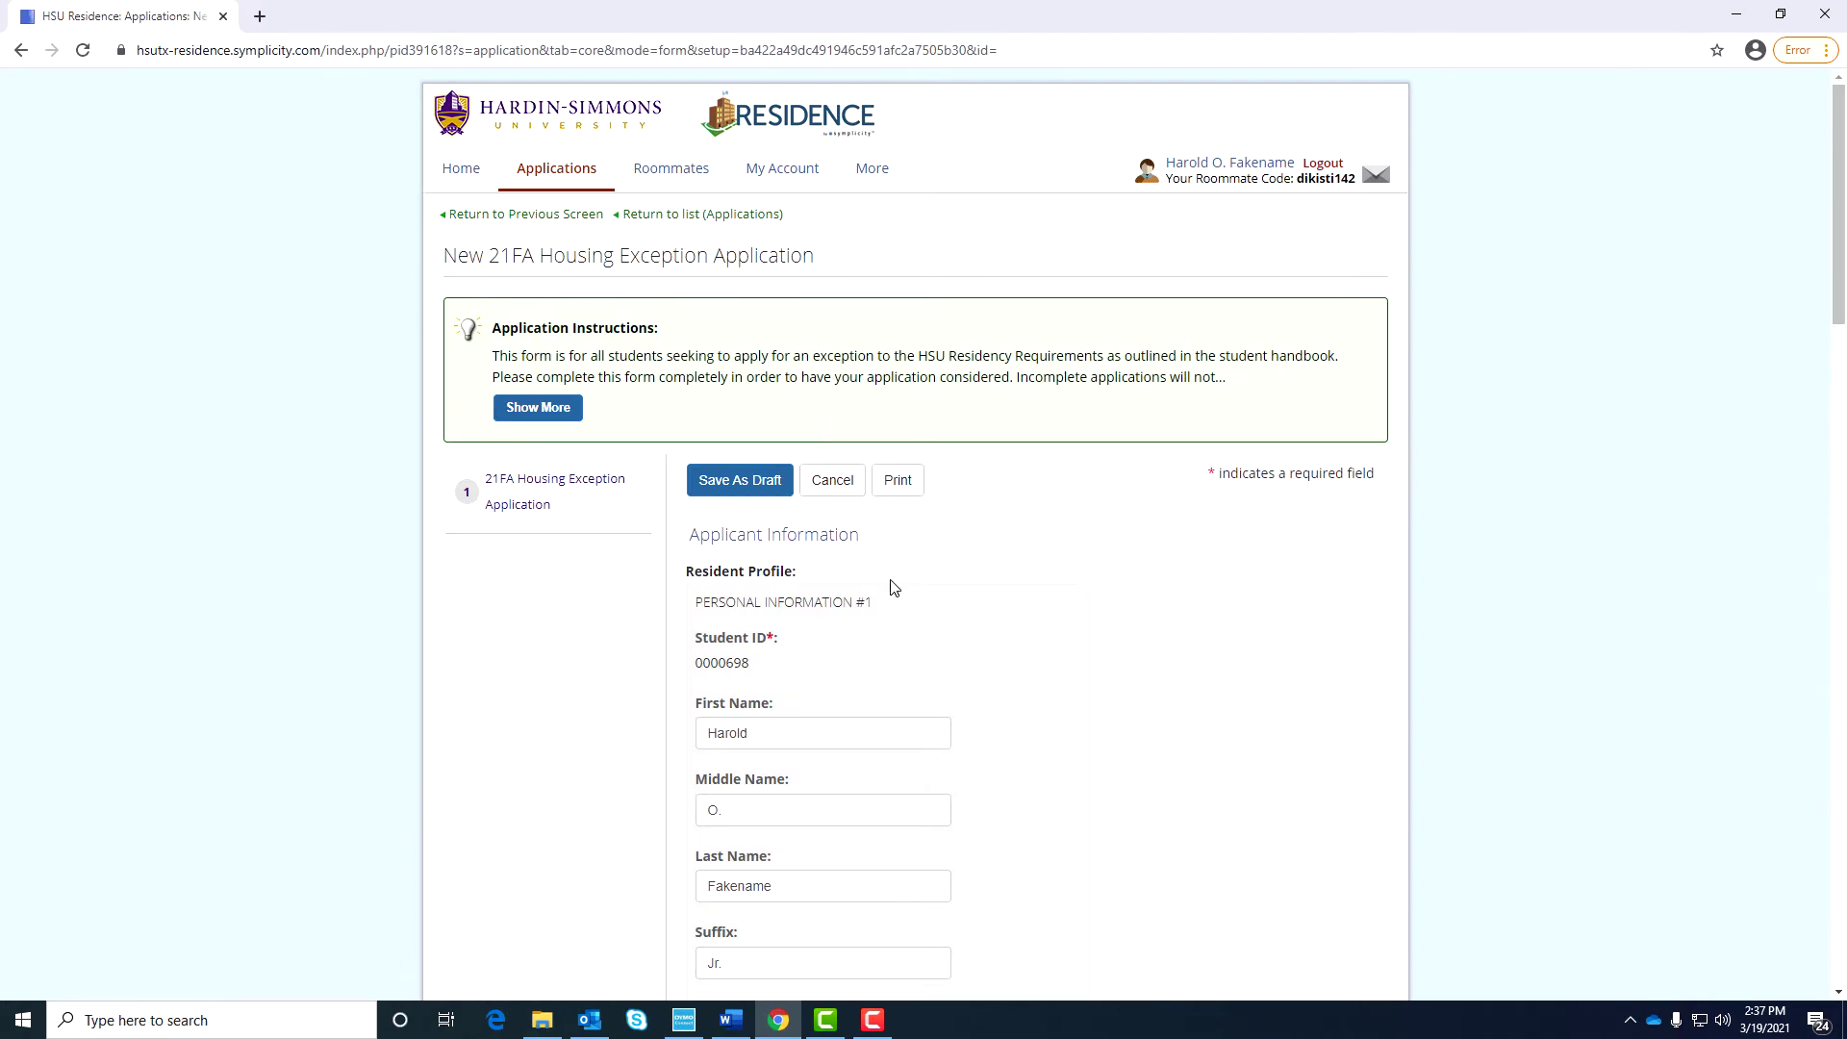
scroll(891, 587, down, 6)
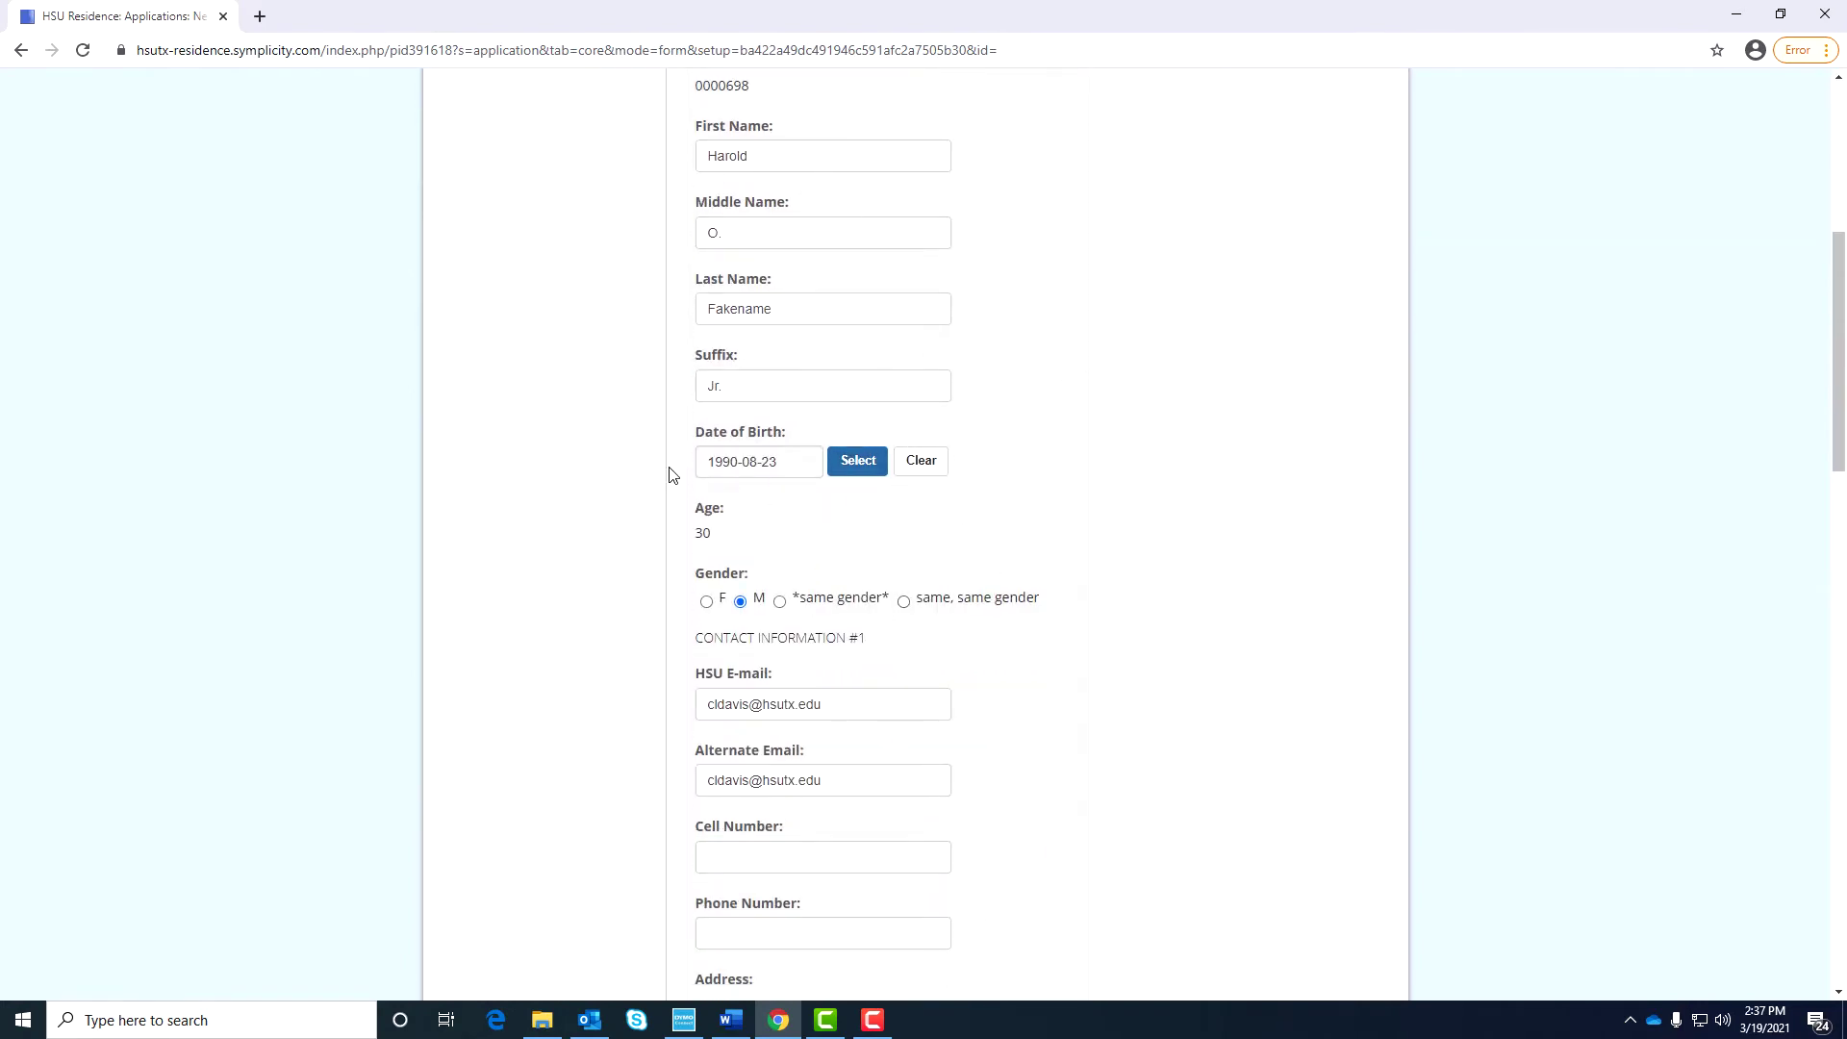
scroll(808, 693, down, 4)
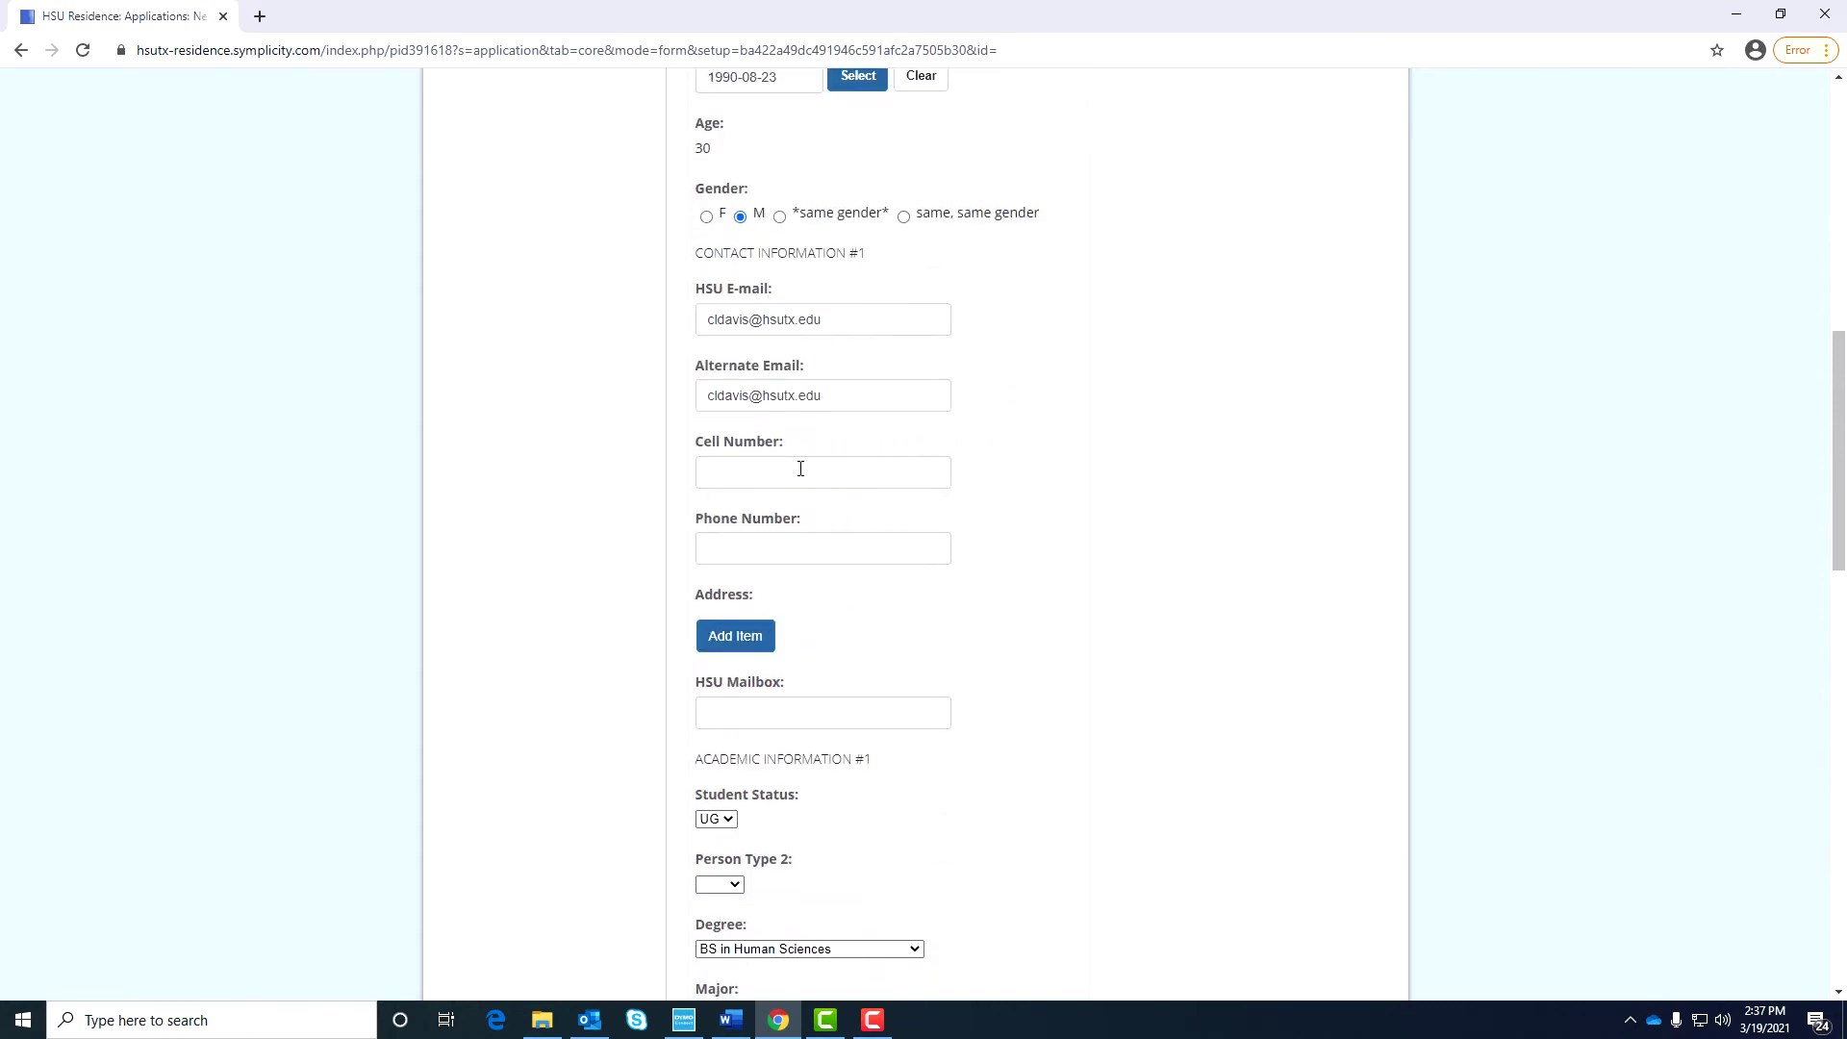
scroll(808, 494, down, 1)
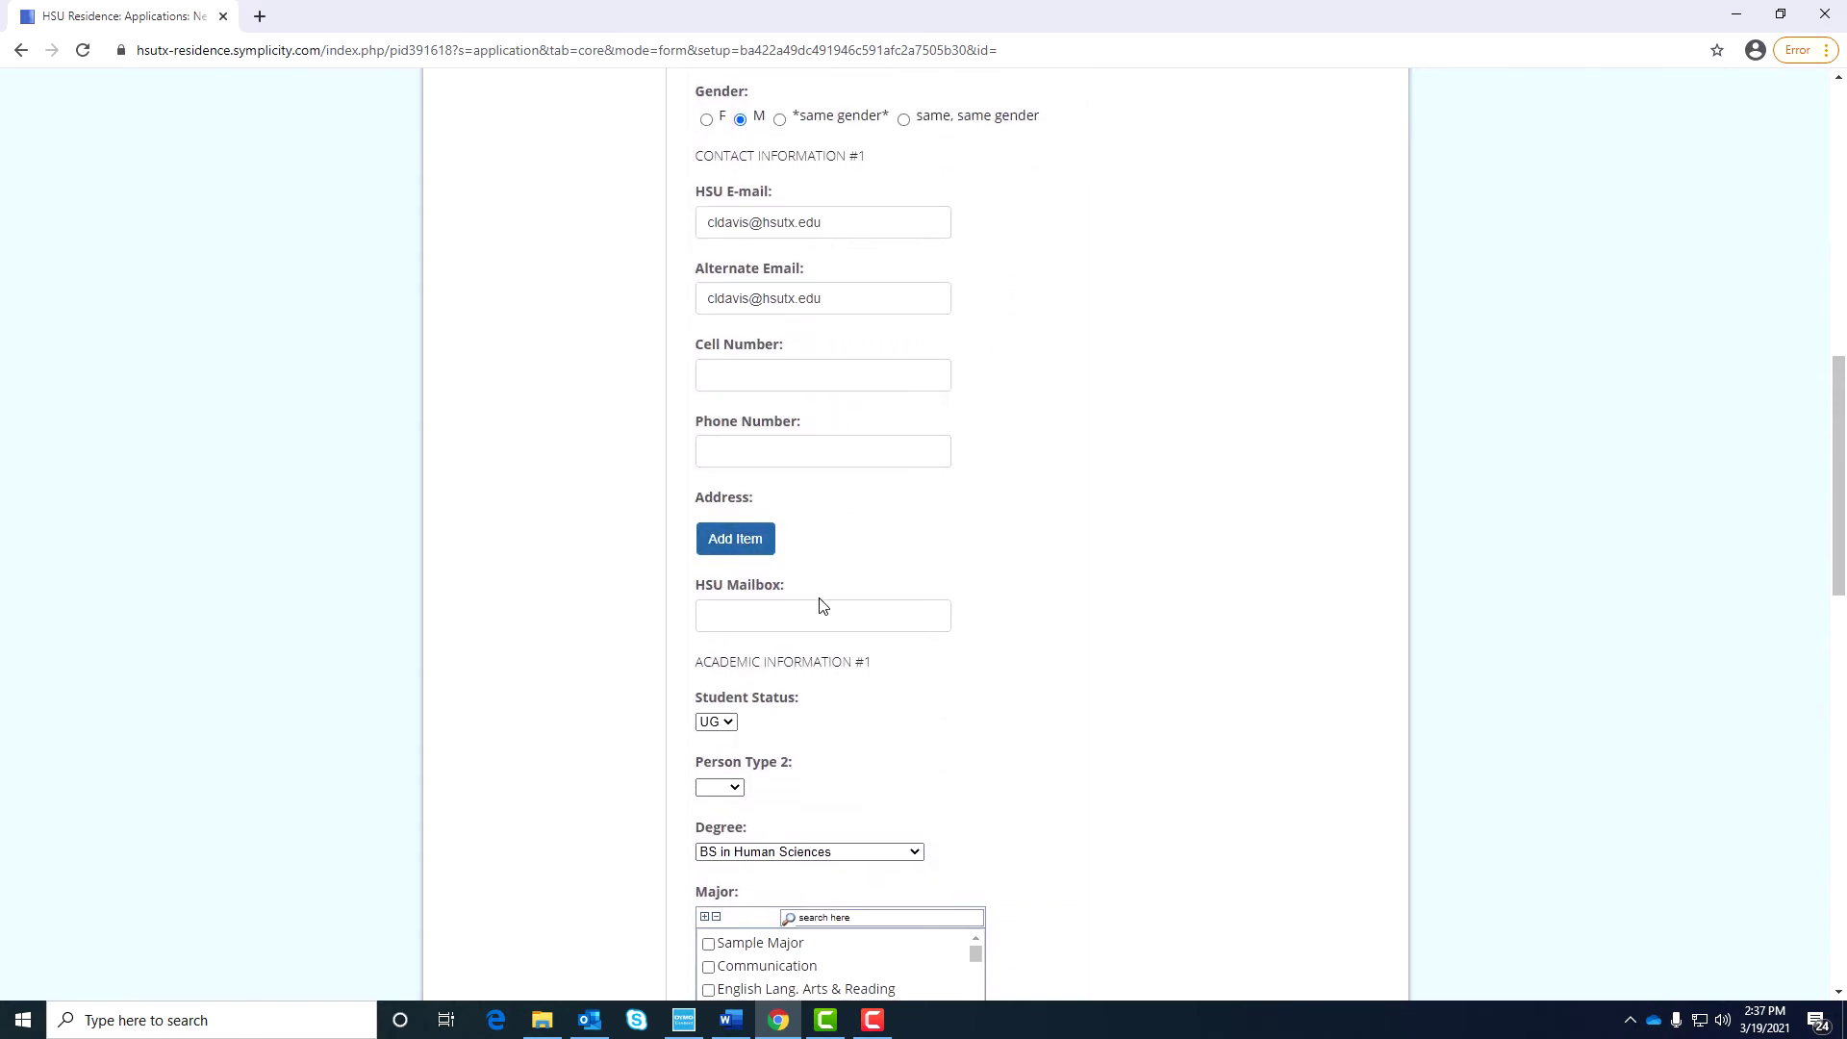
scroll(823, 606, down, 5)
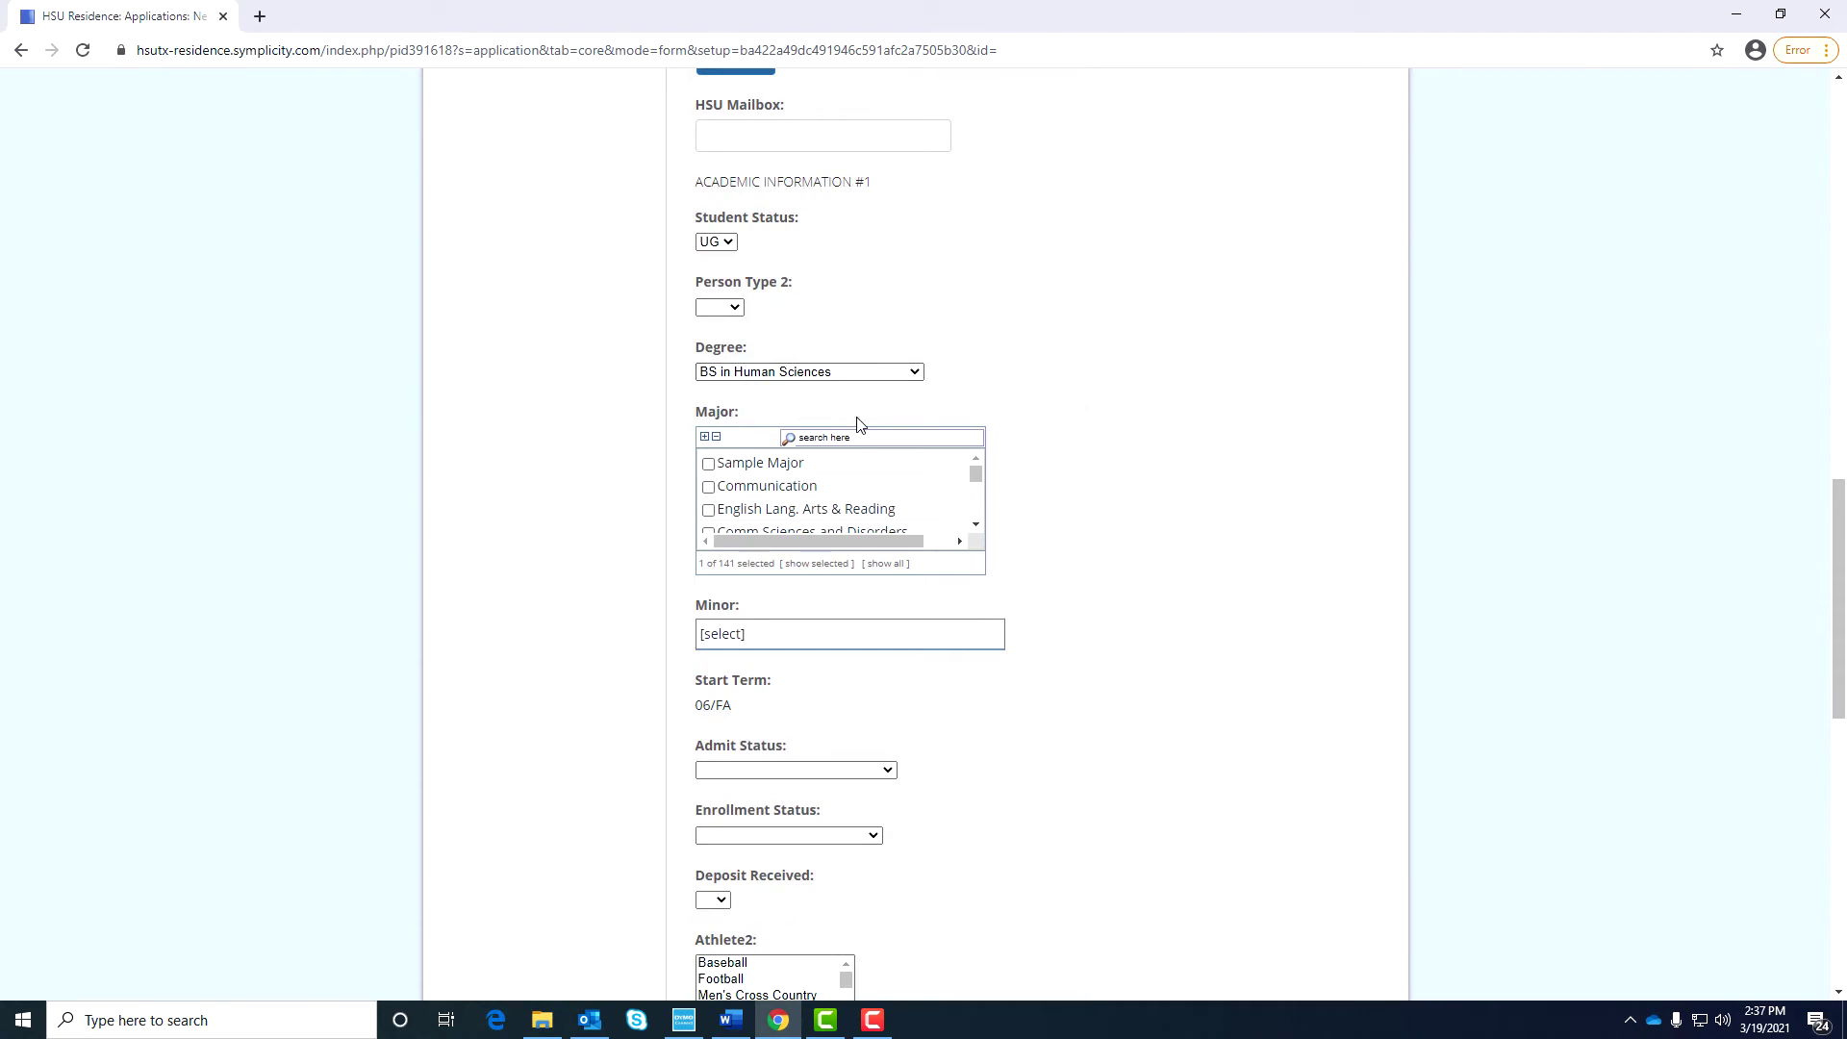
scroll(859, 423, down, 3)
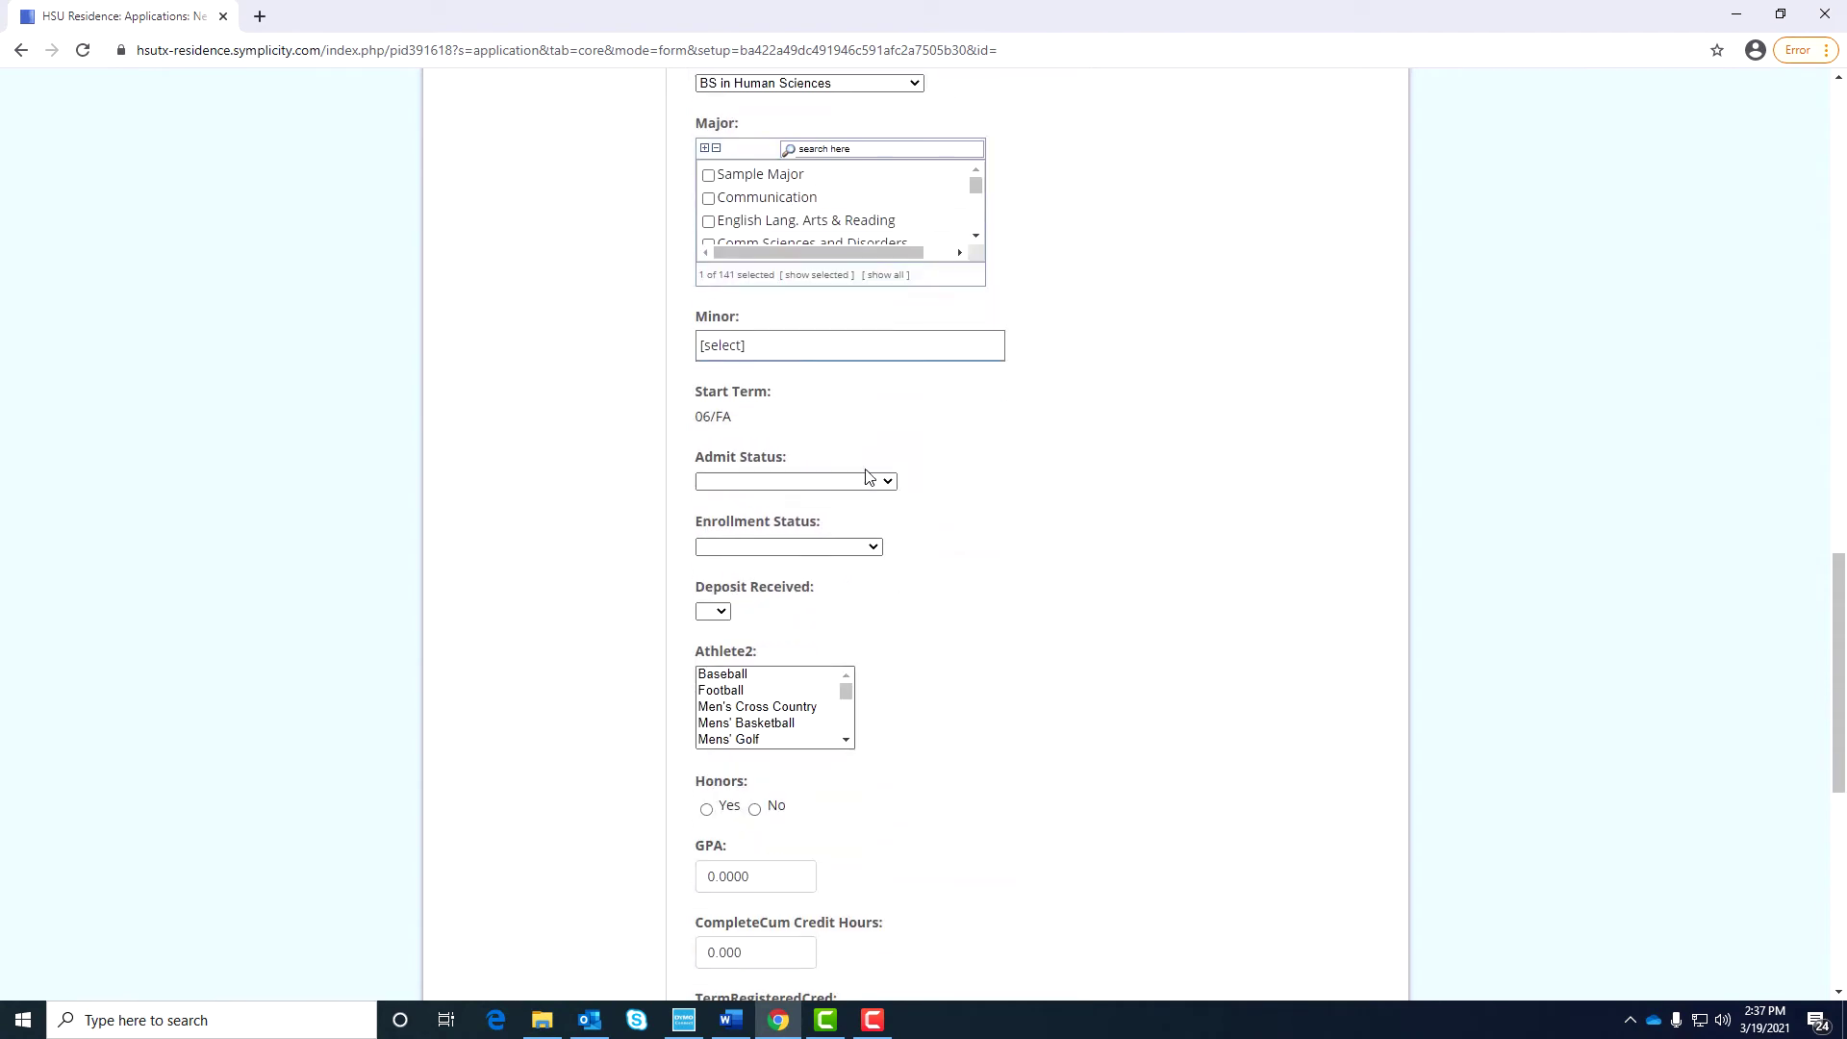
scroll(870, 529, down, 6)
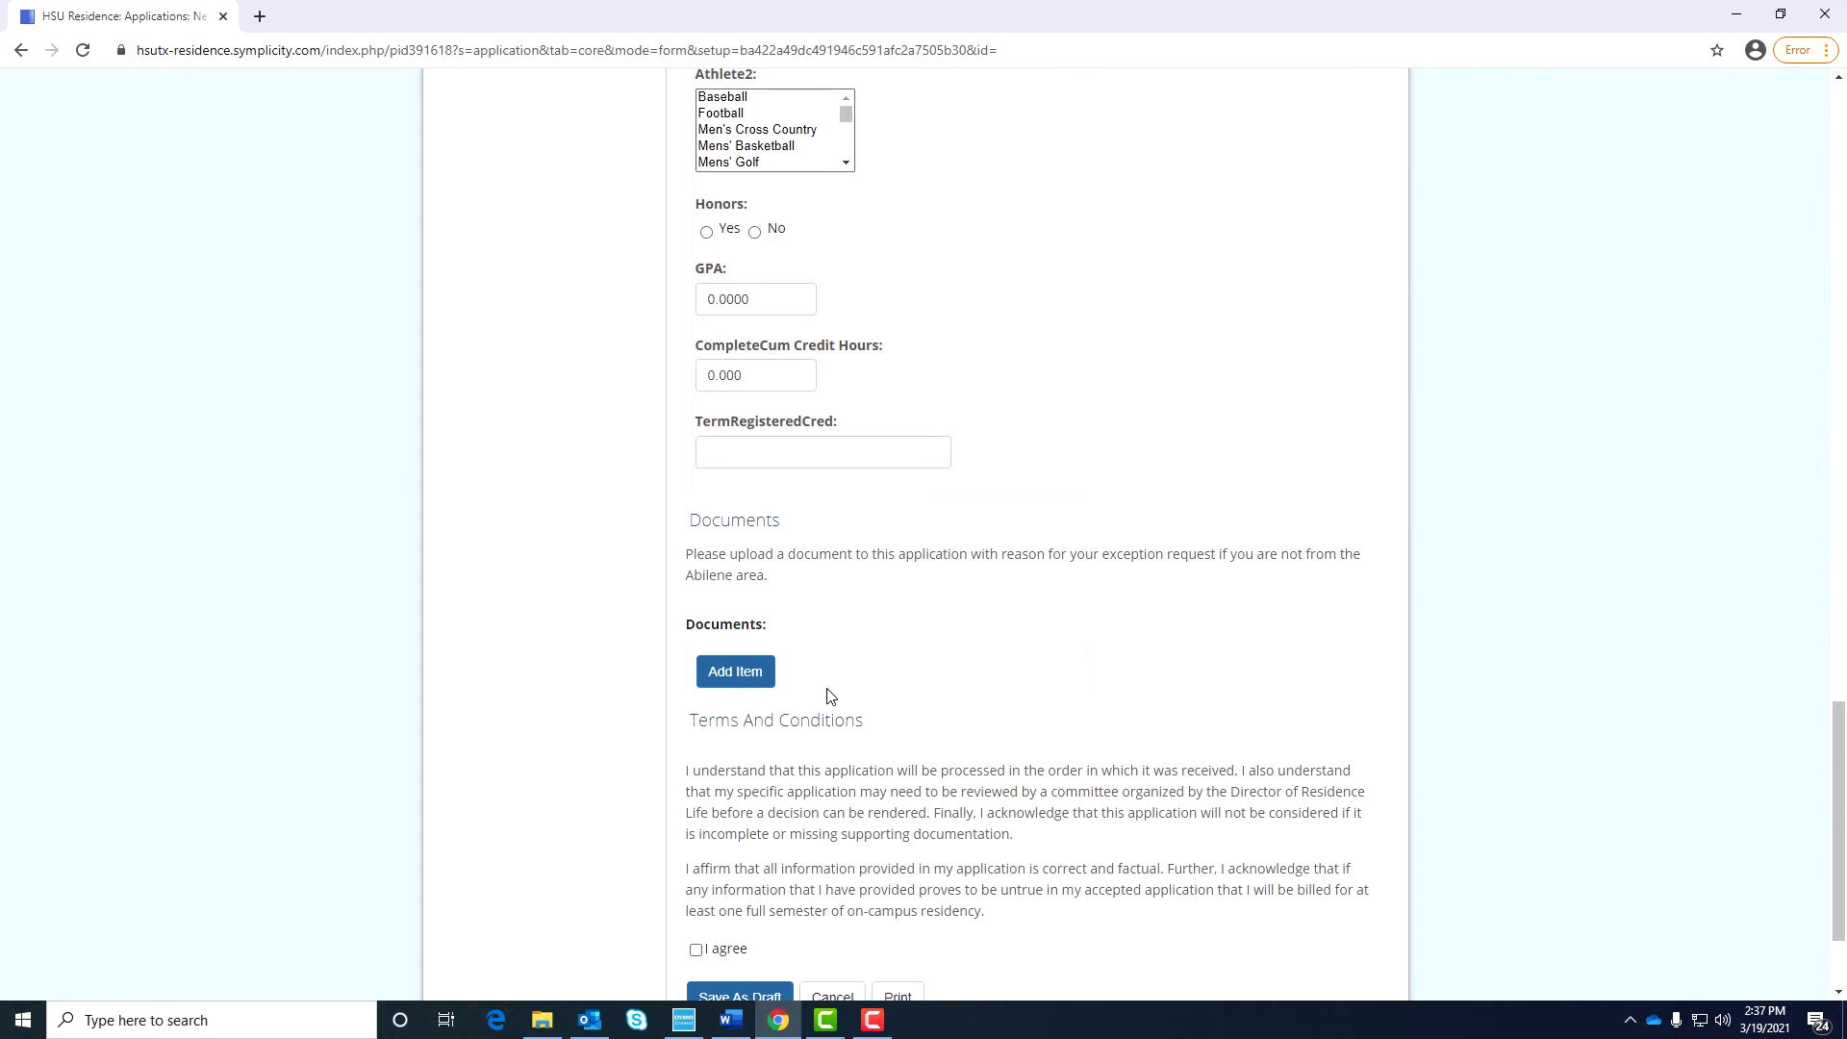
scroll(968, 722, down, 2)
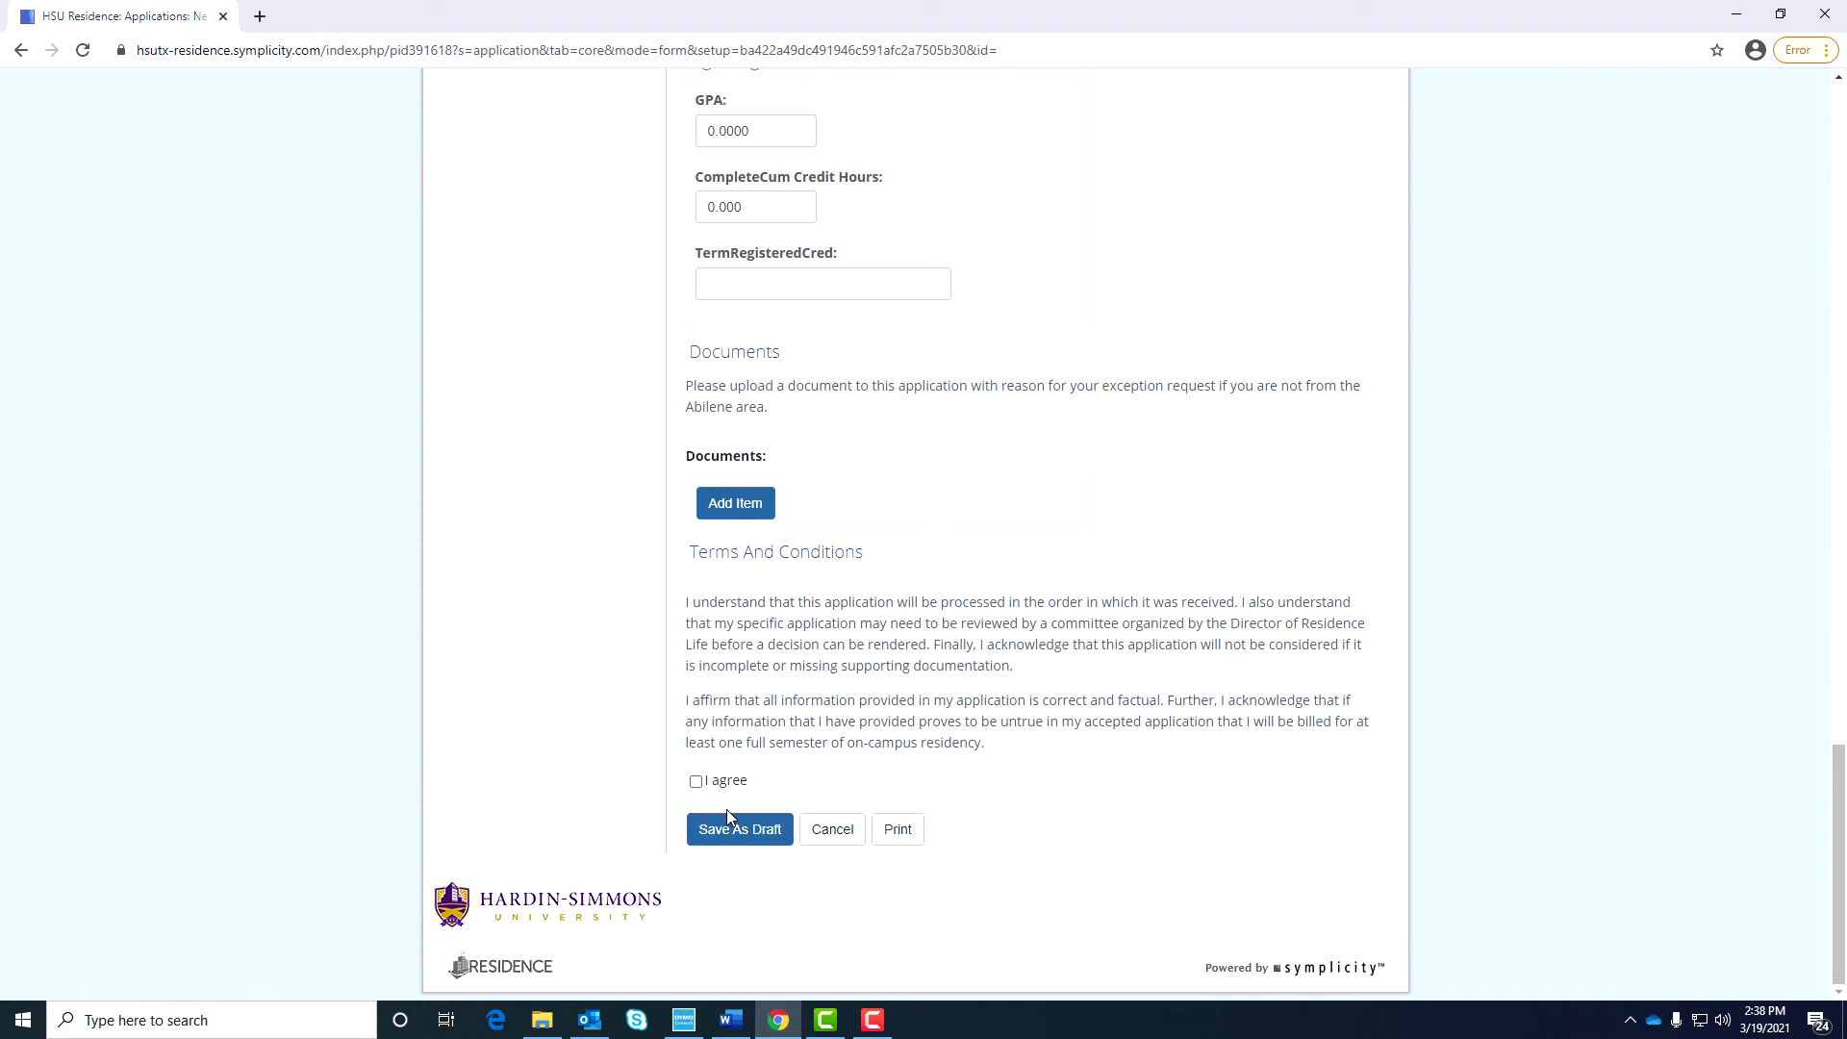
middle_click(650, 732)
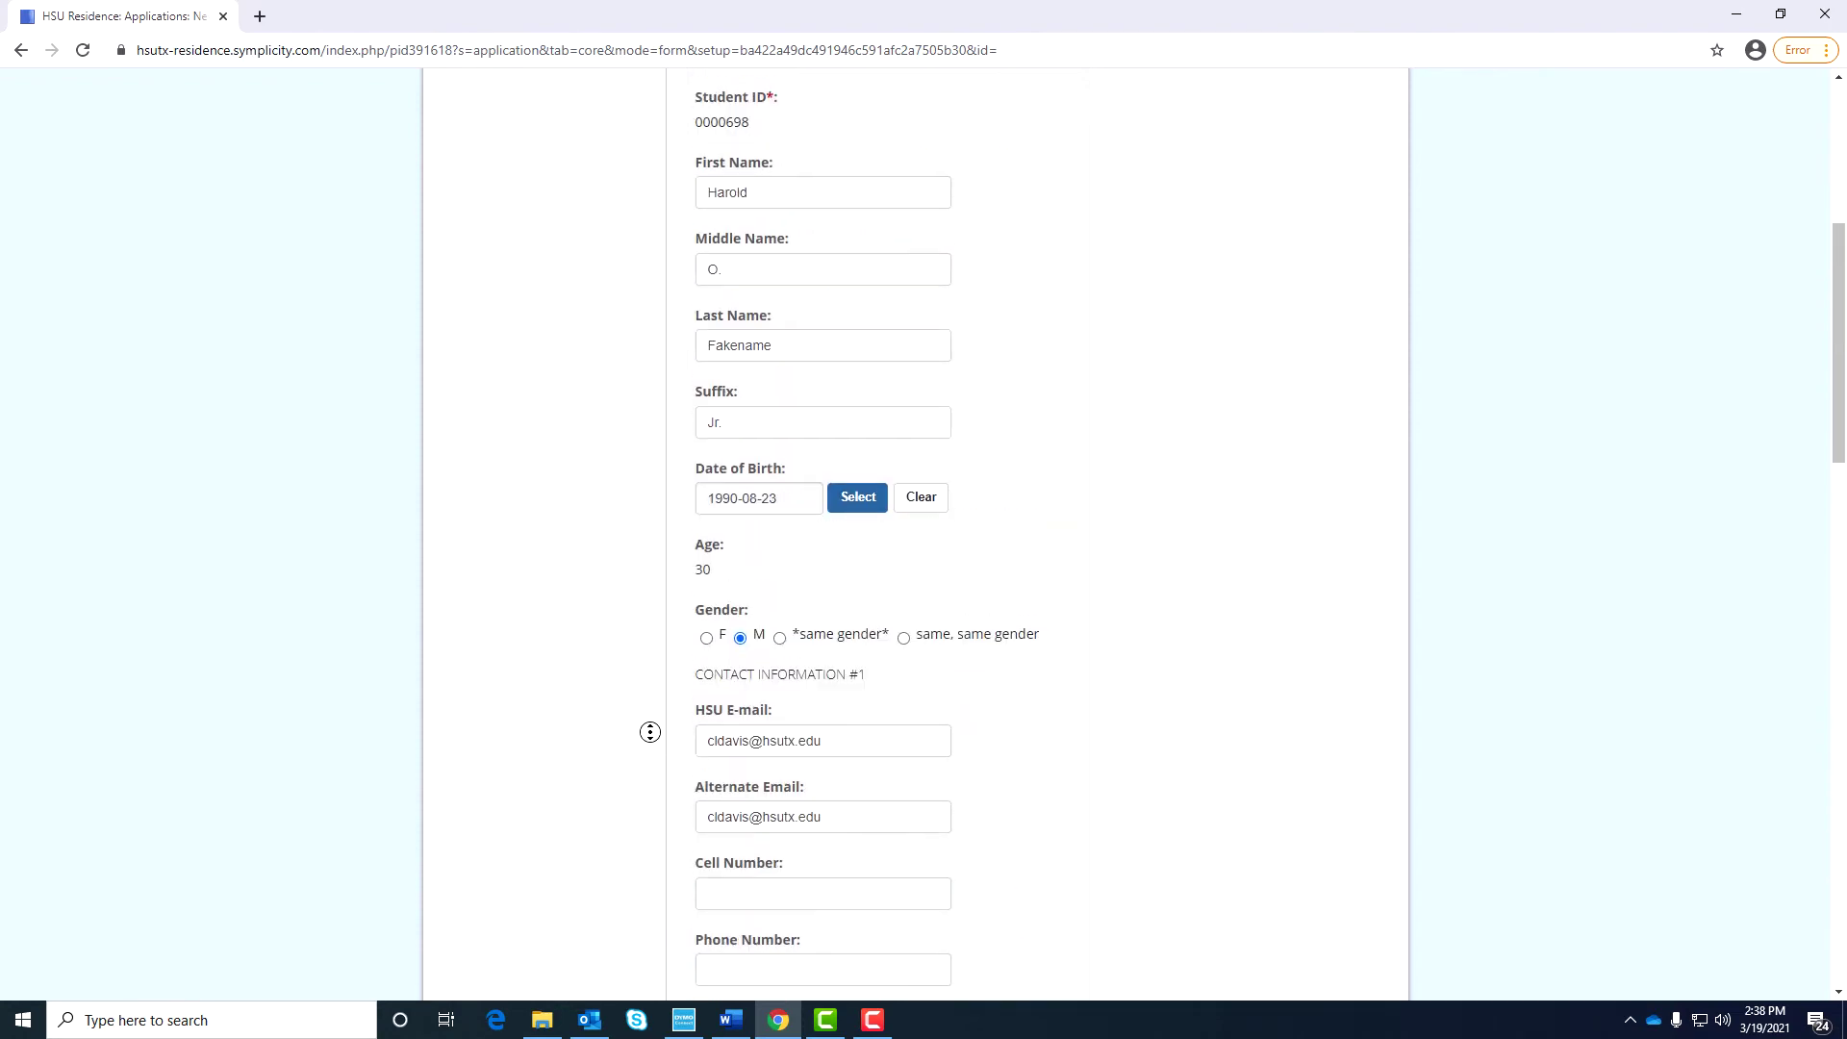
scroll(650, 733, up, 6)
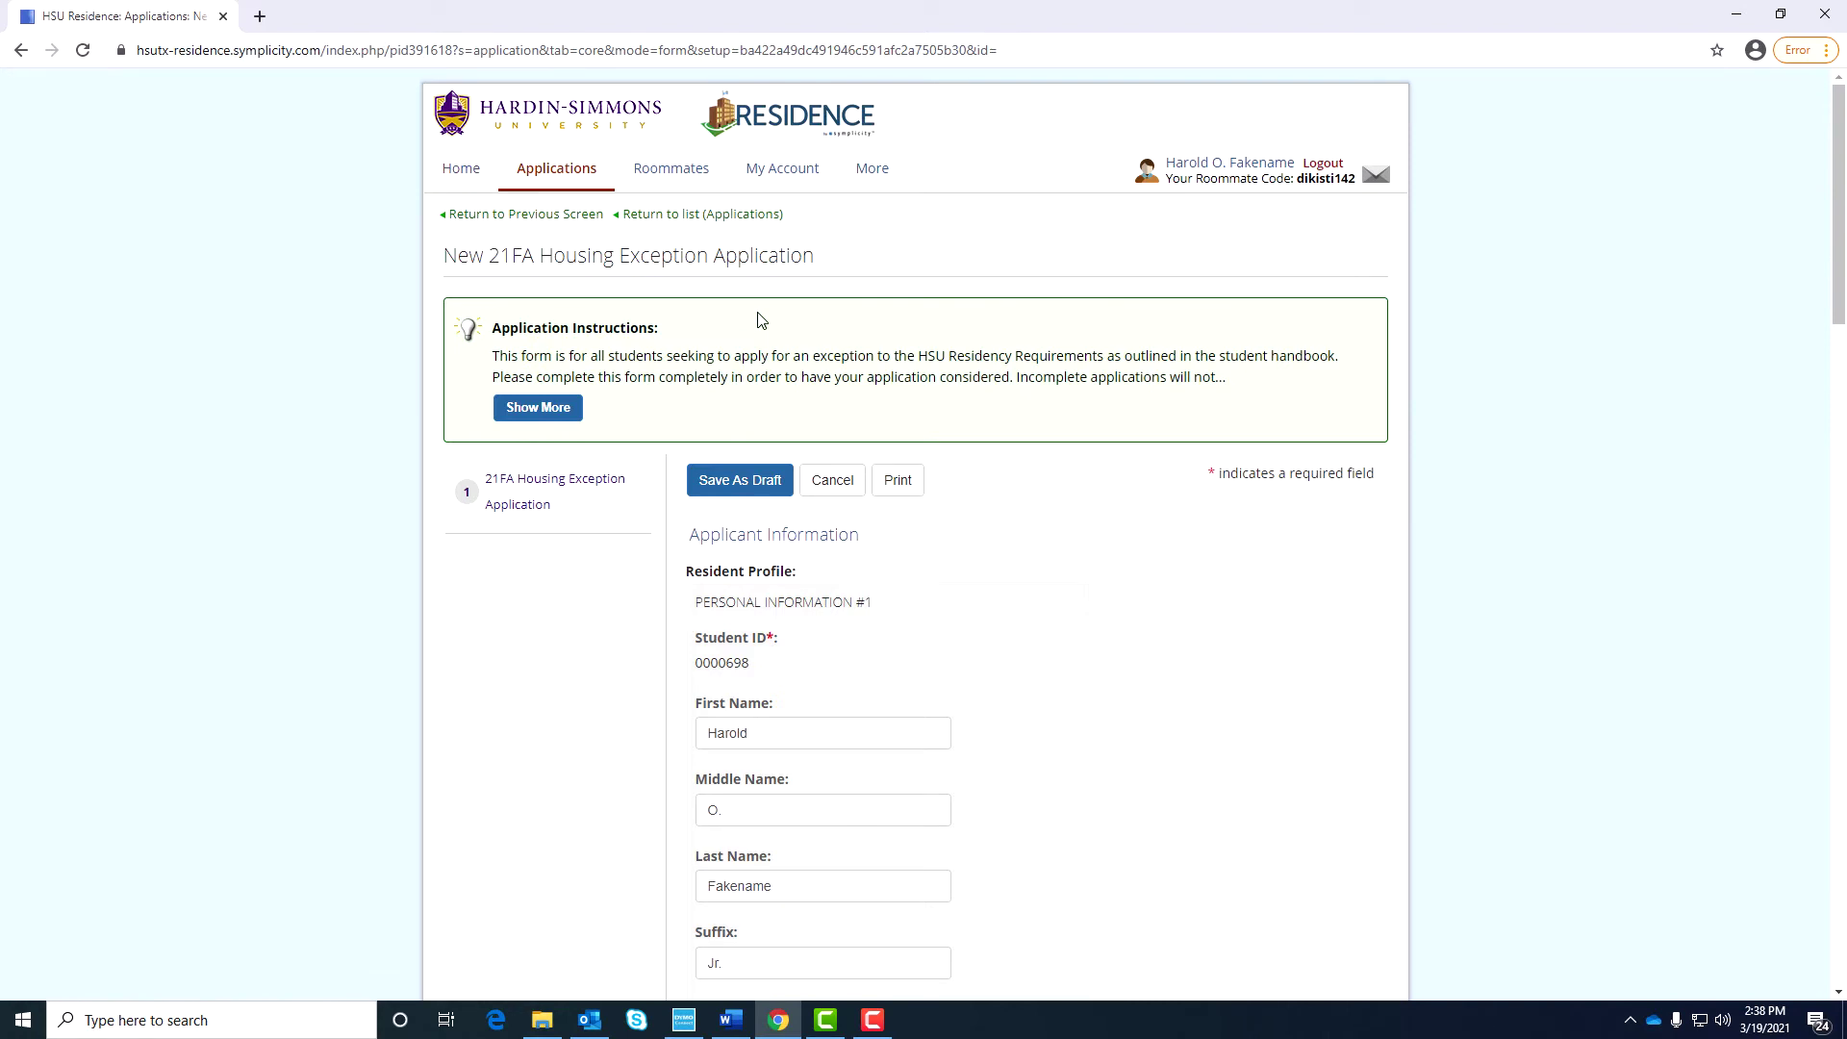
Open the 21FA New Student Res-Hall Application from the home page and review its personal, contact and academic information.
click(469, 170)
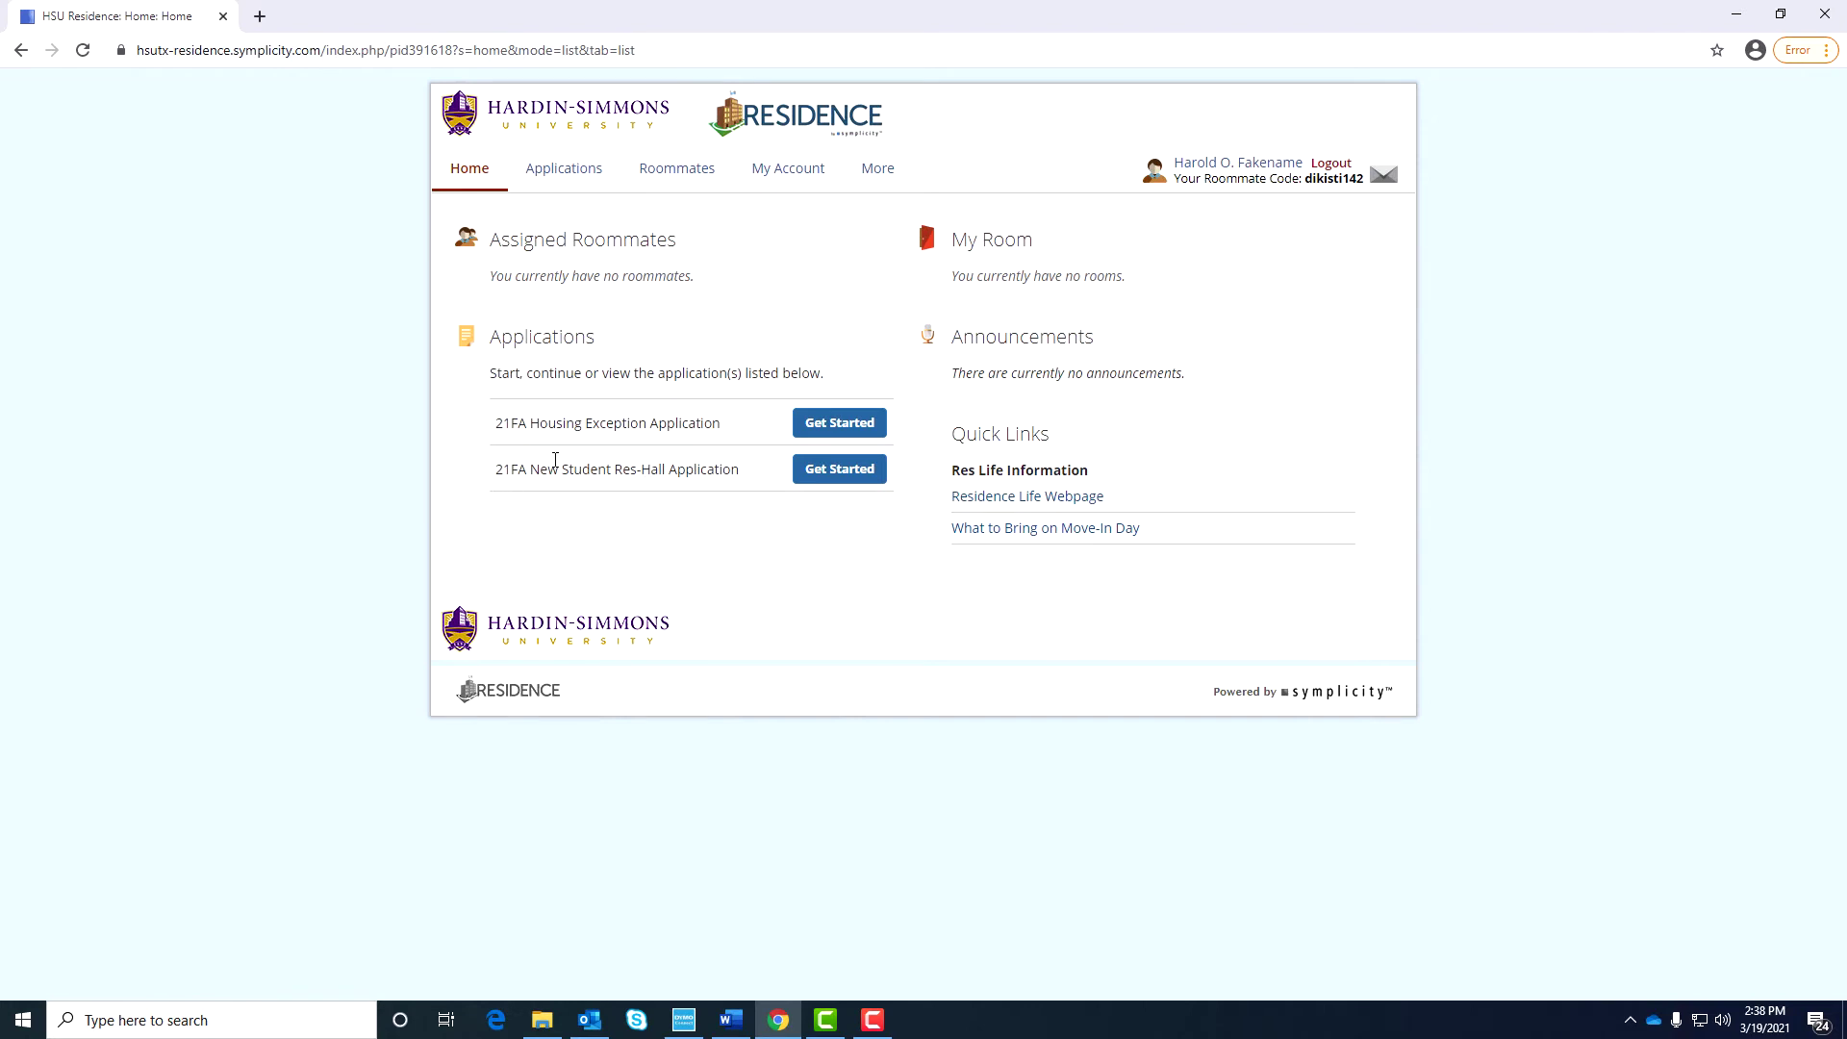
click(835, 478)
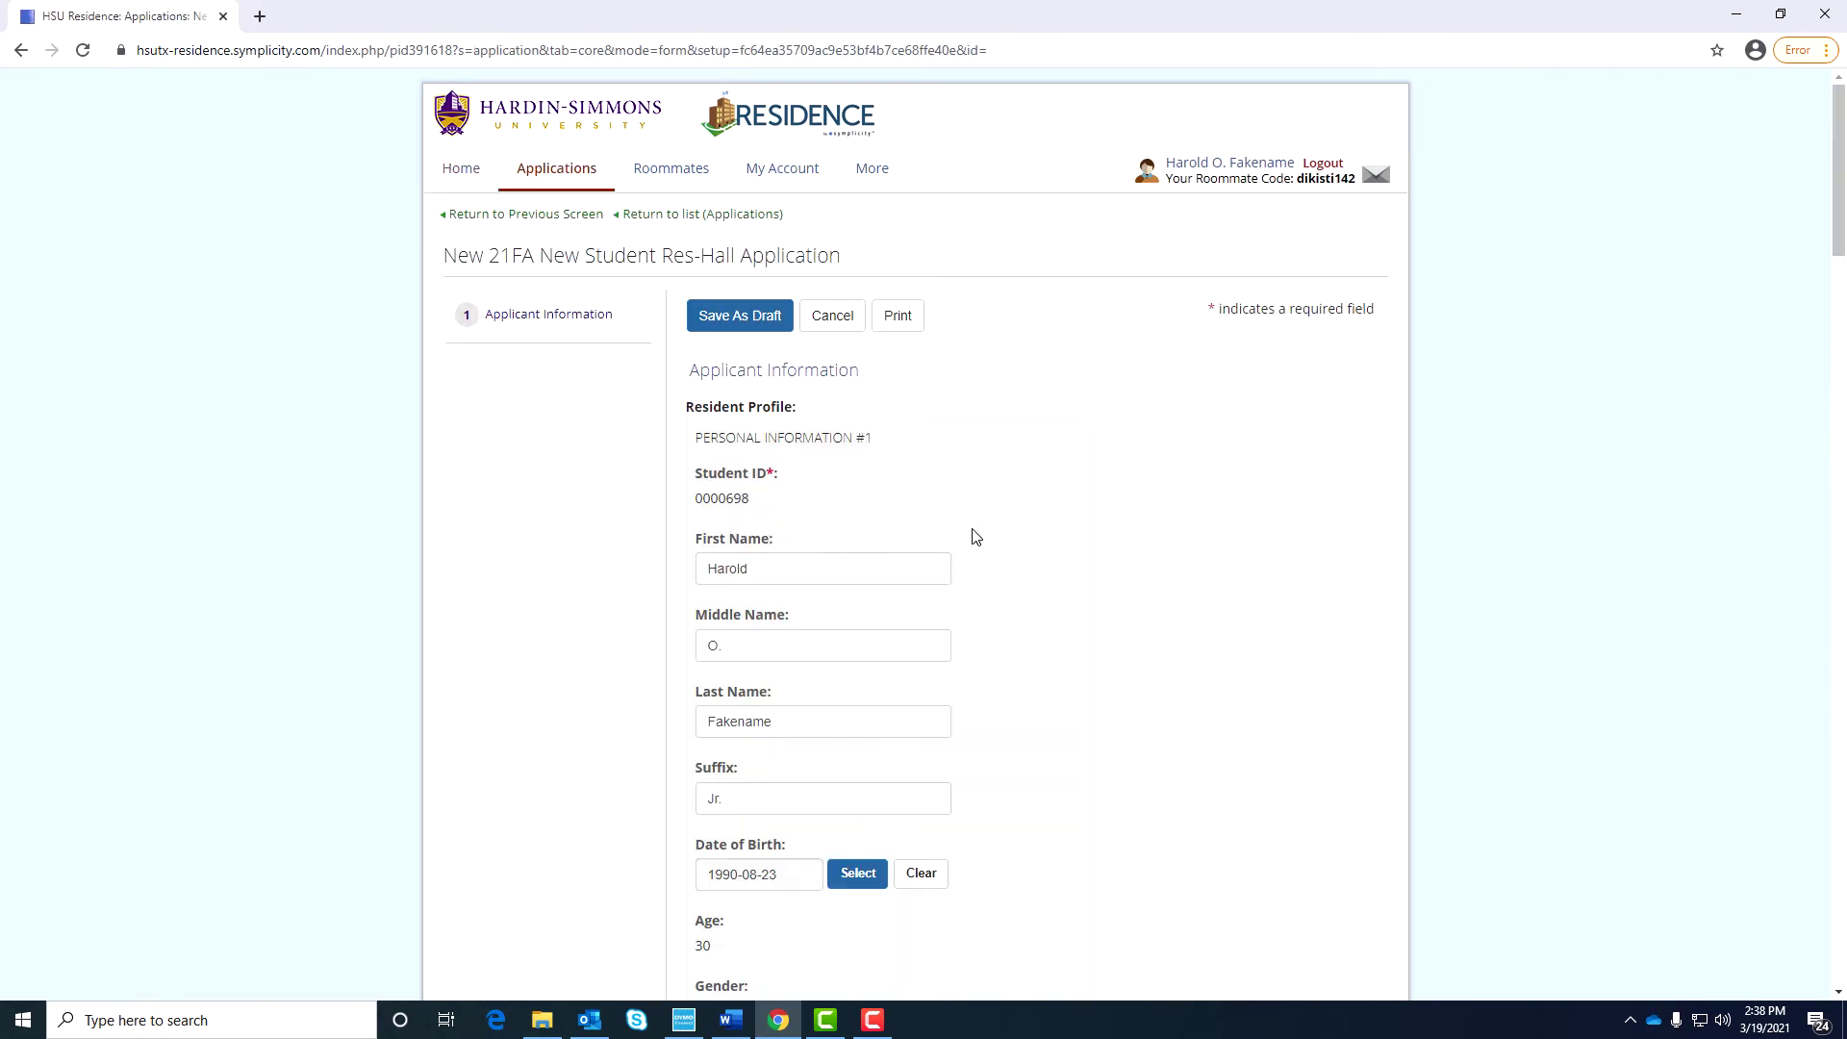
scroll(988, 535, down, 6)
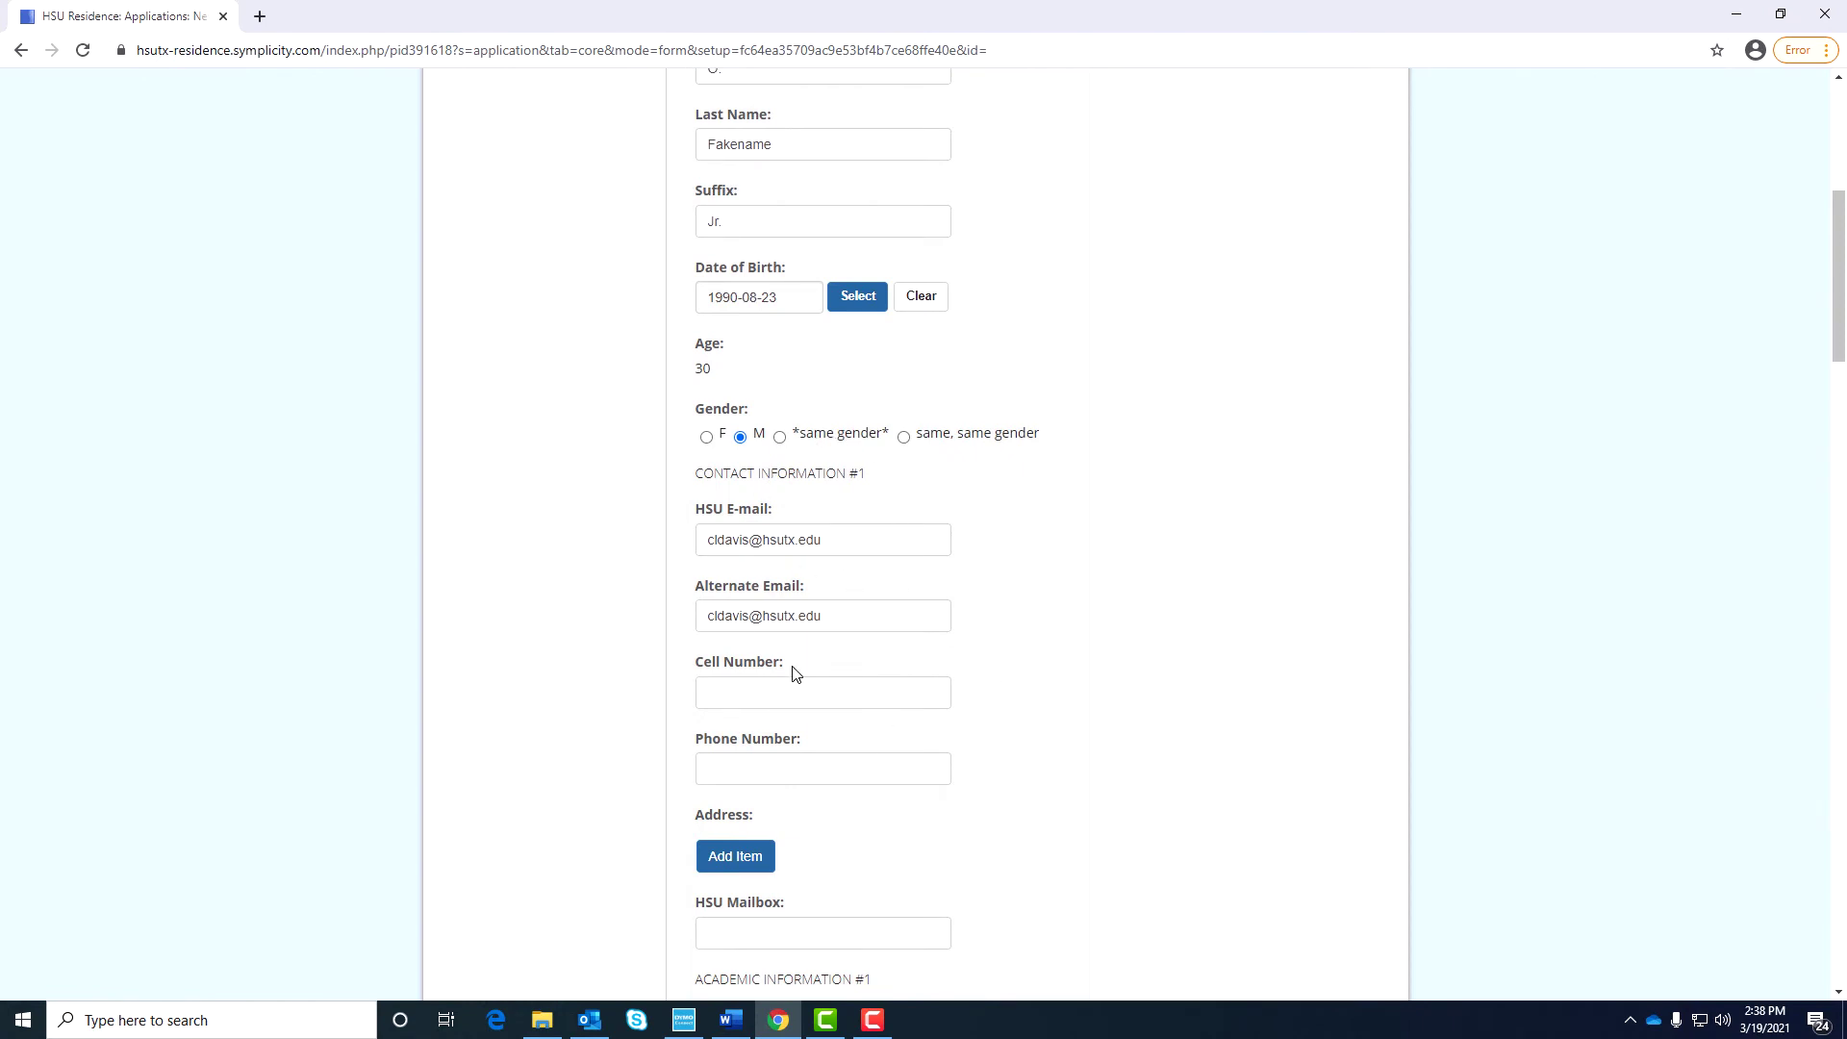
scroll(798, 679, down, 6)
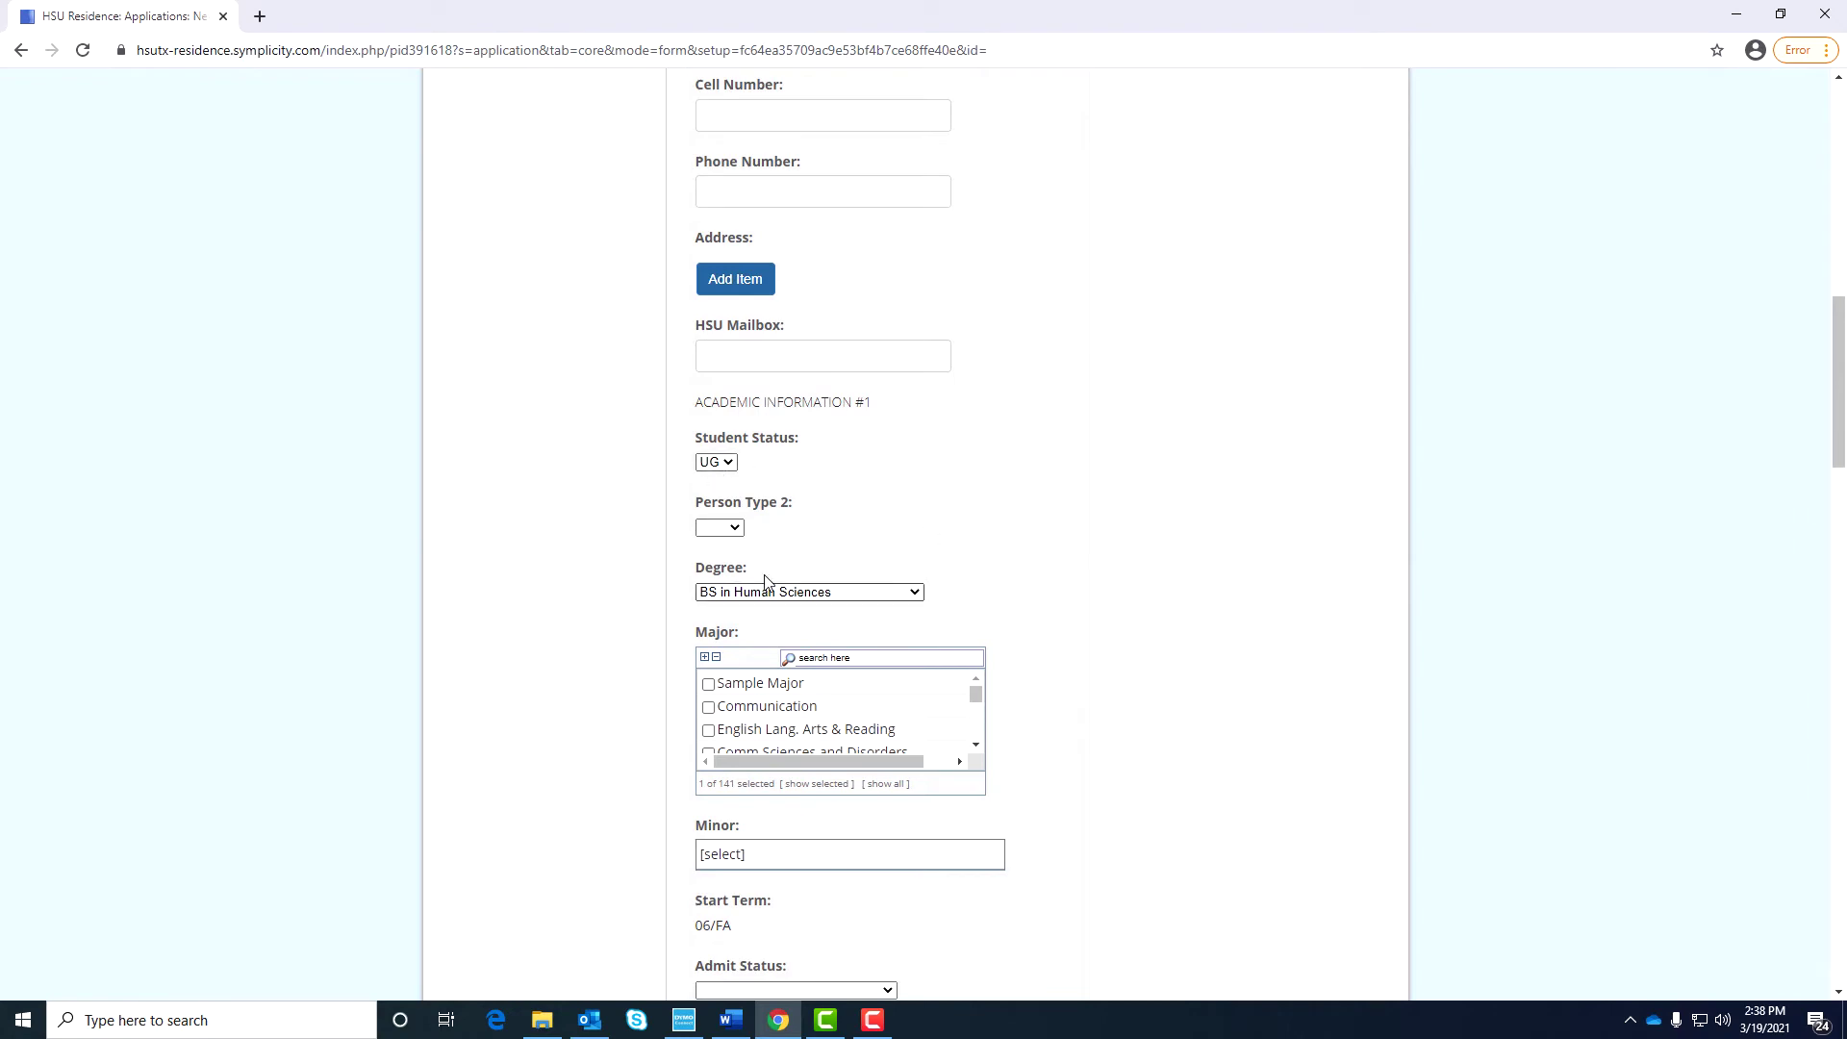
scroll(889, 627, down, 7)
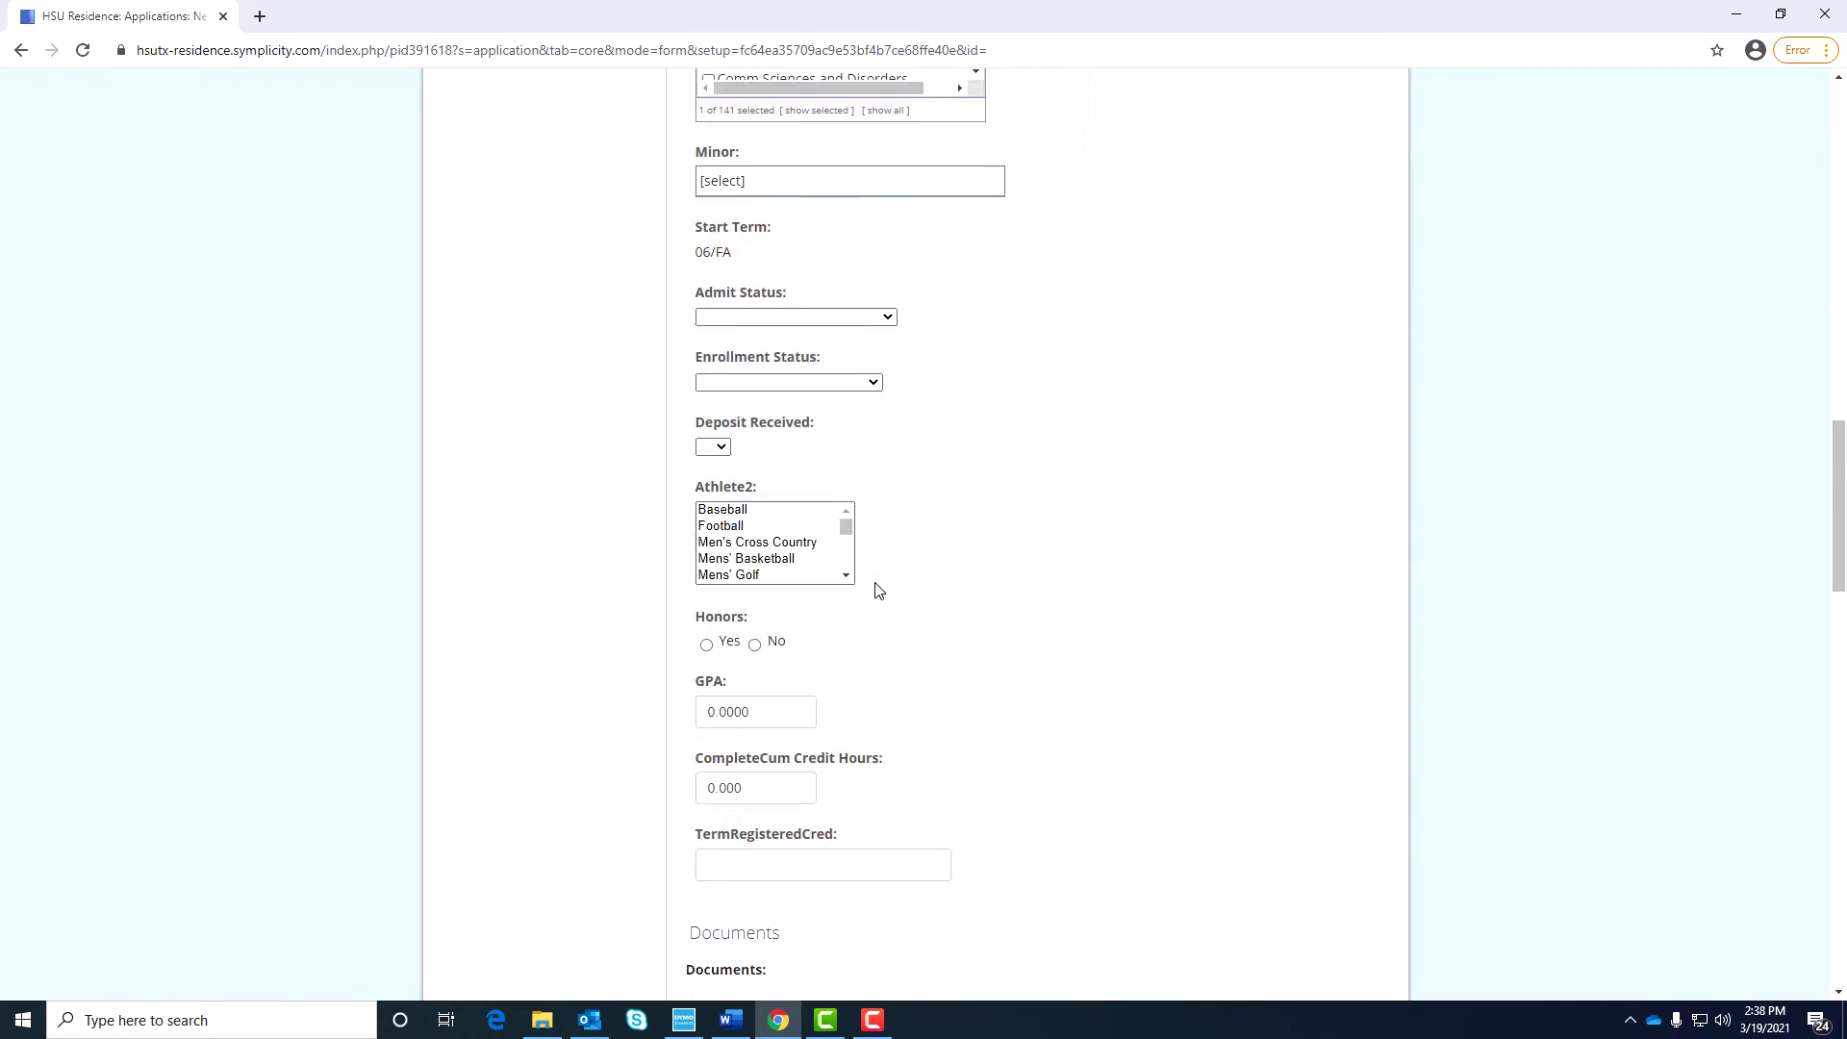
scroll(876, 588, down, 5)
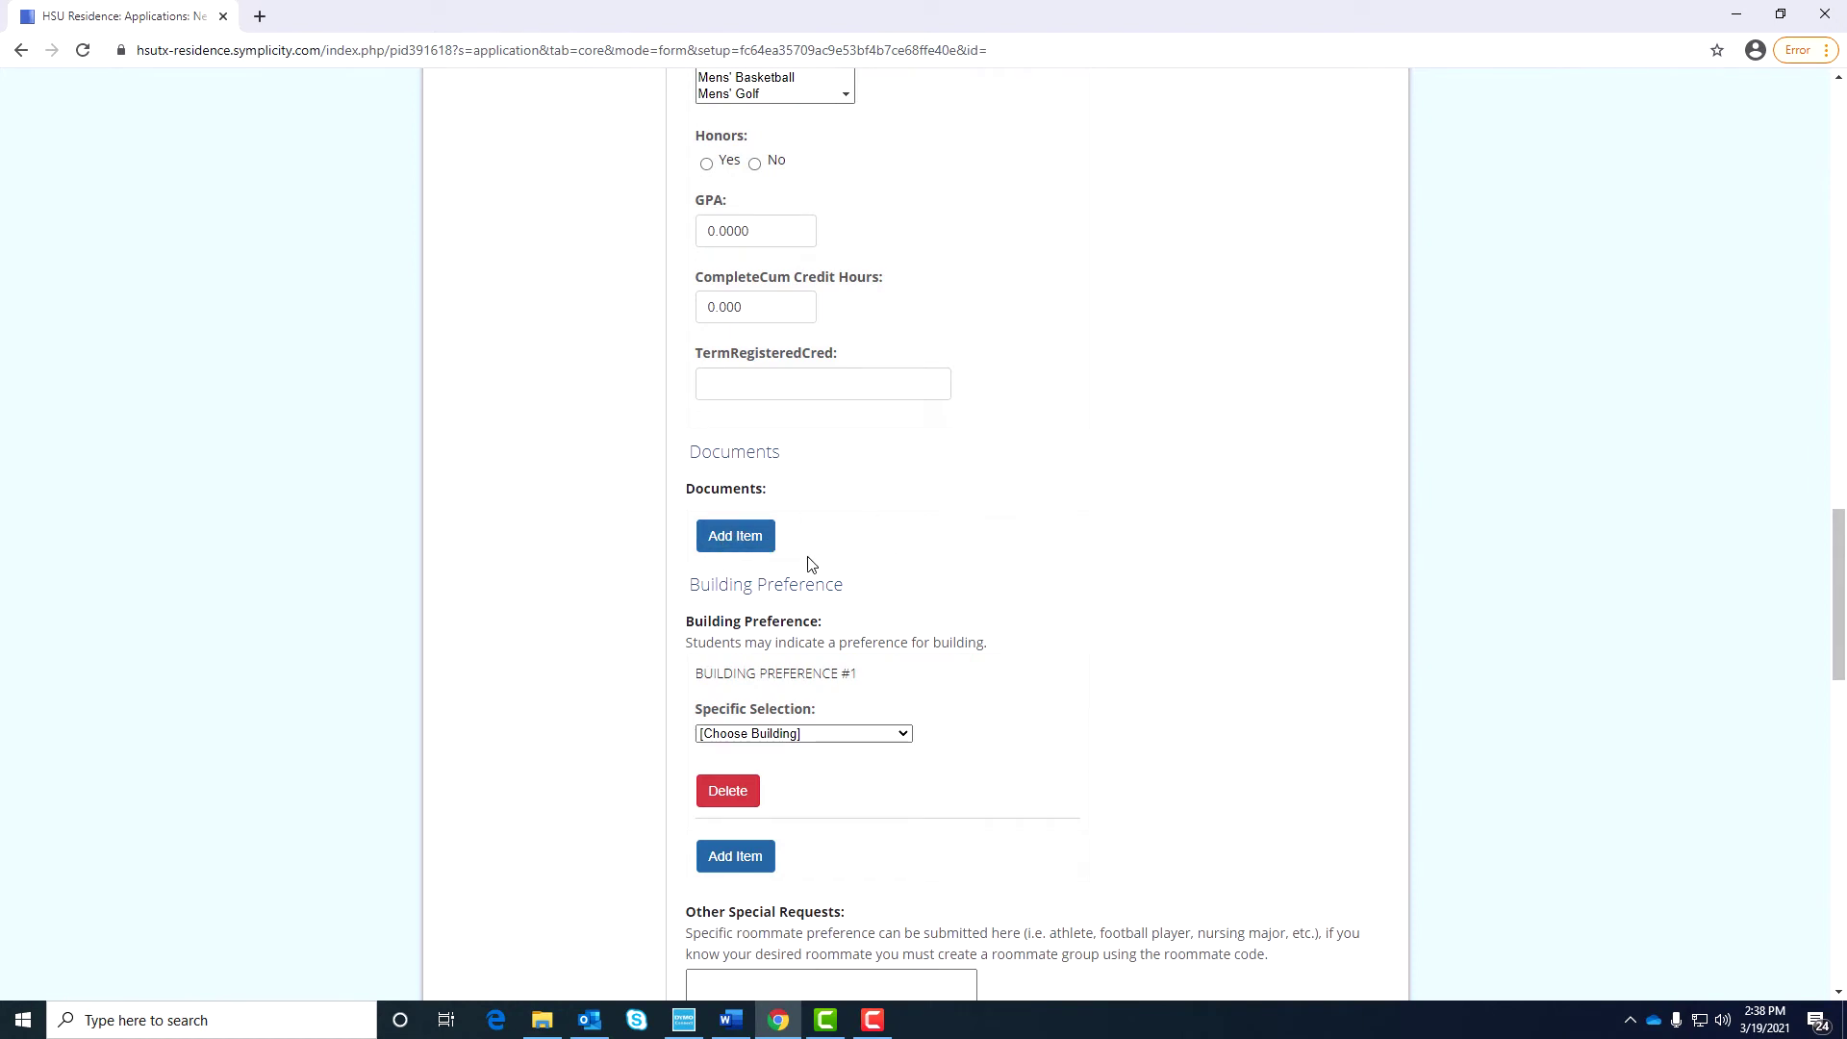
Examine the buildings offered for the first building preference, leaving the selection without a choice.
scroll(858, 565, down, 4)
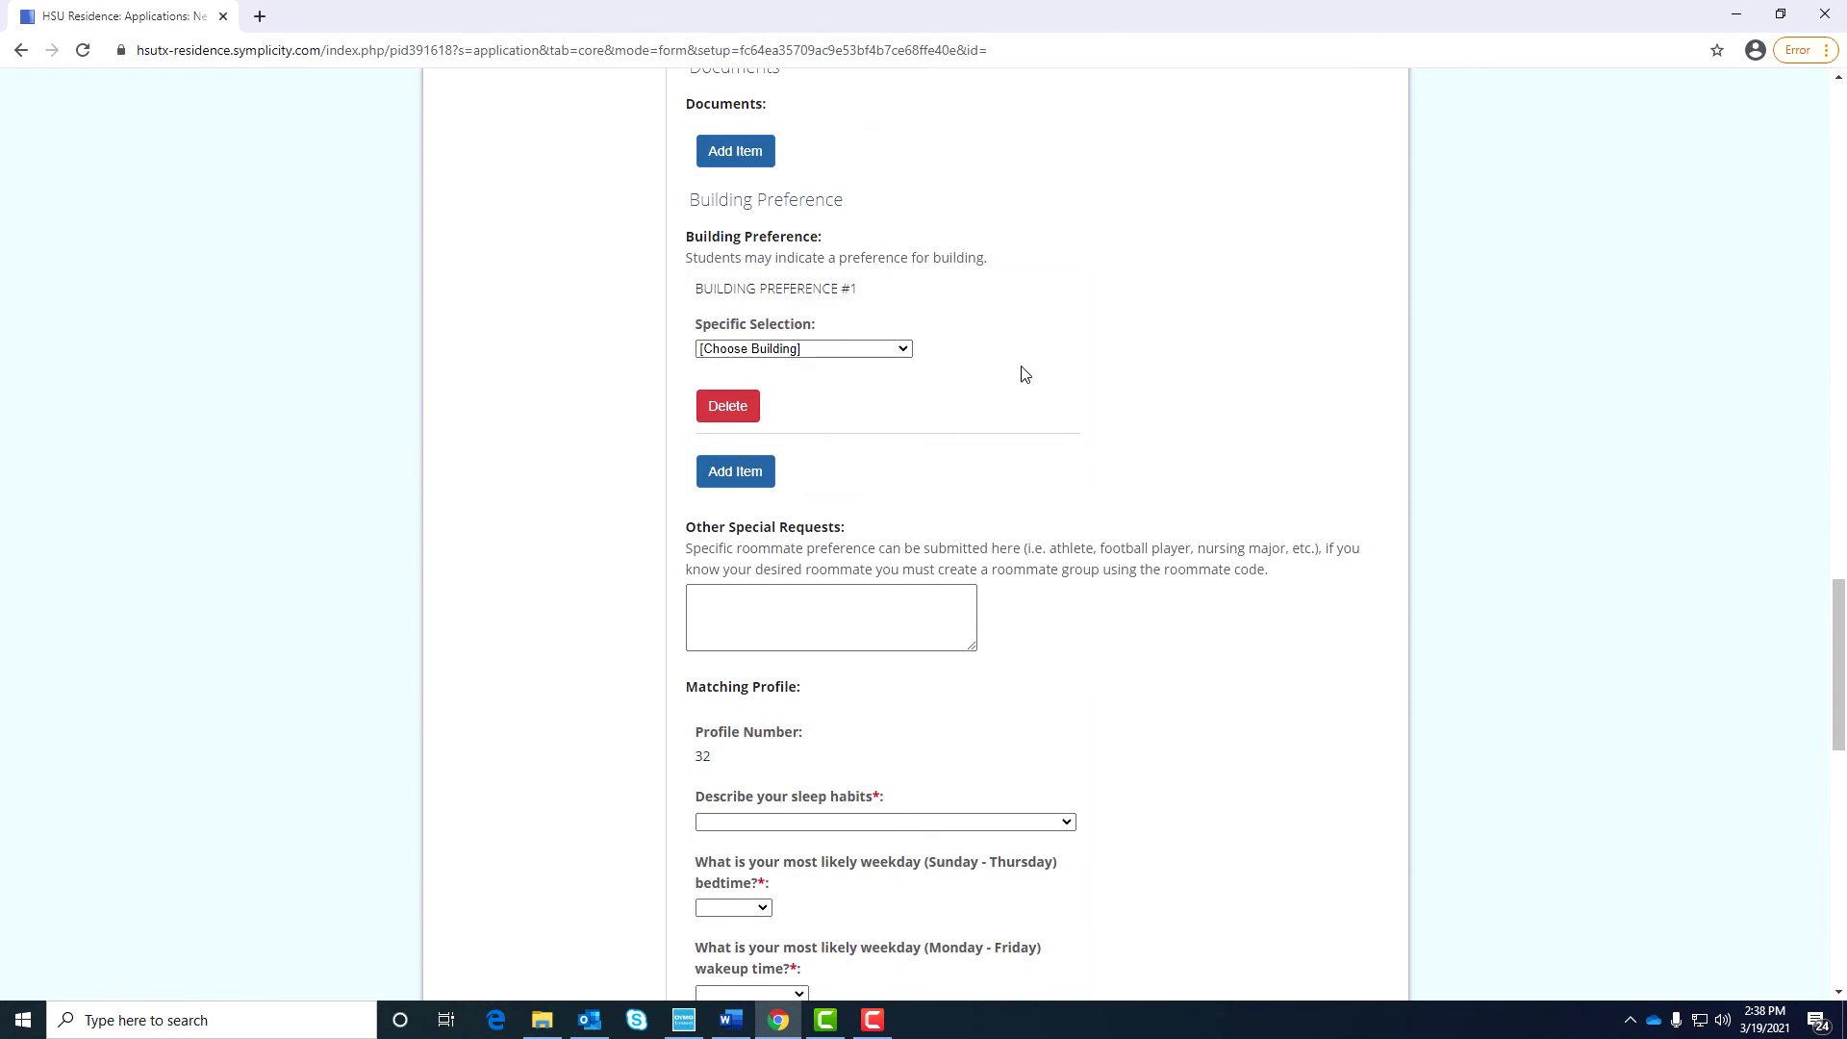
click(906, 352)
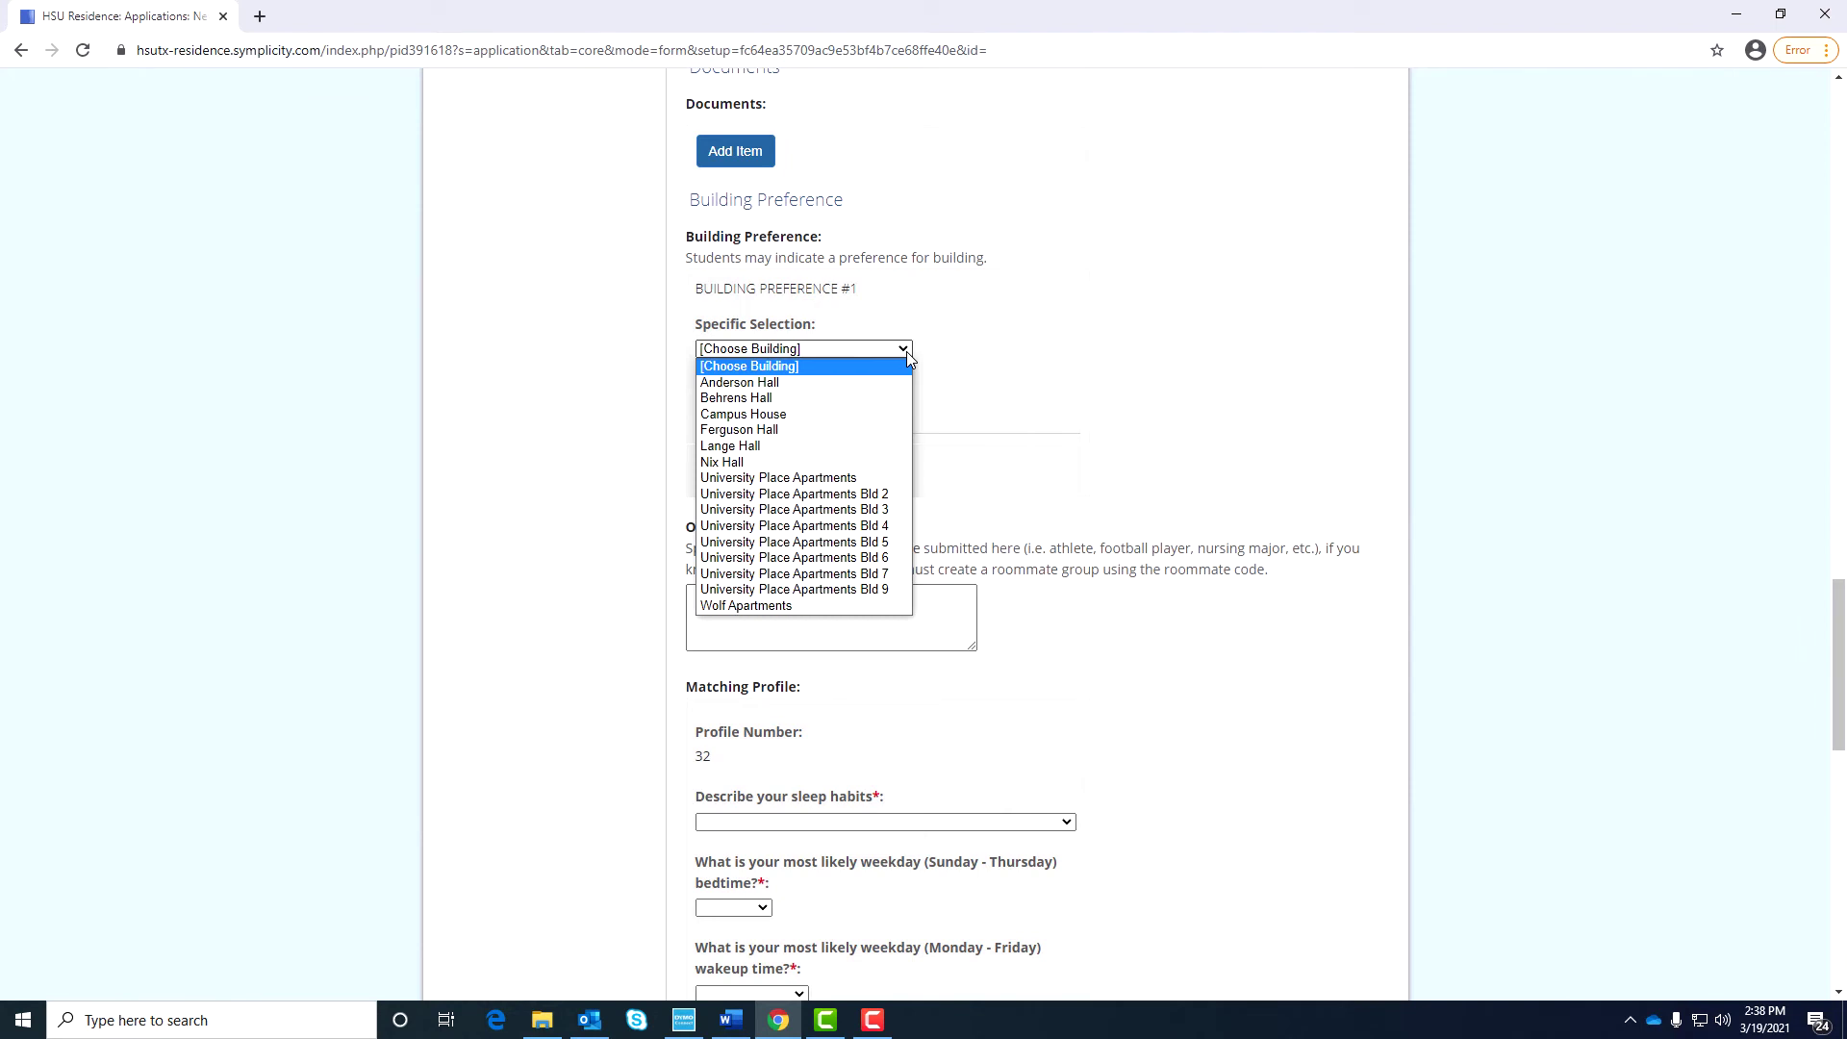
click(1010, 370)
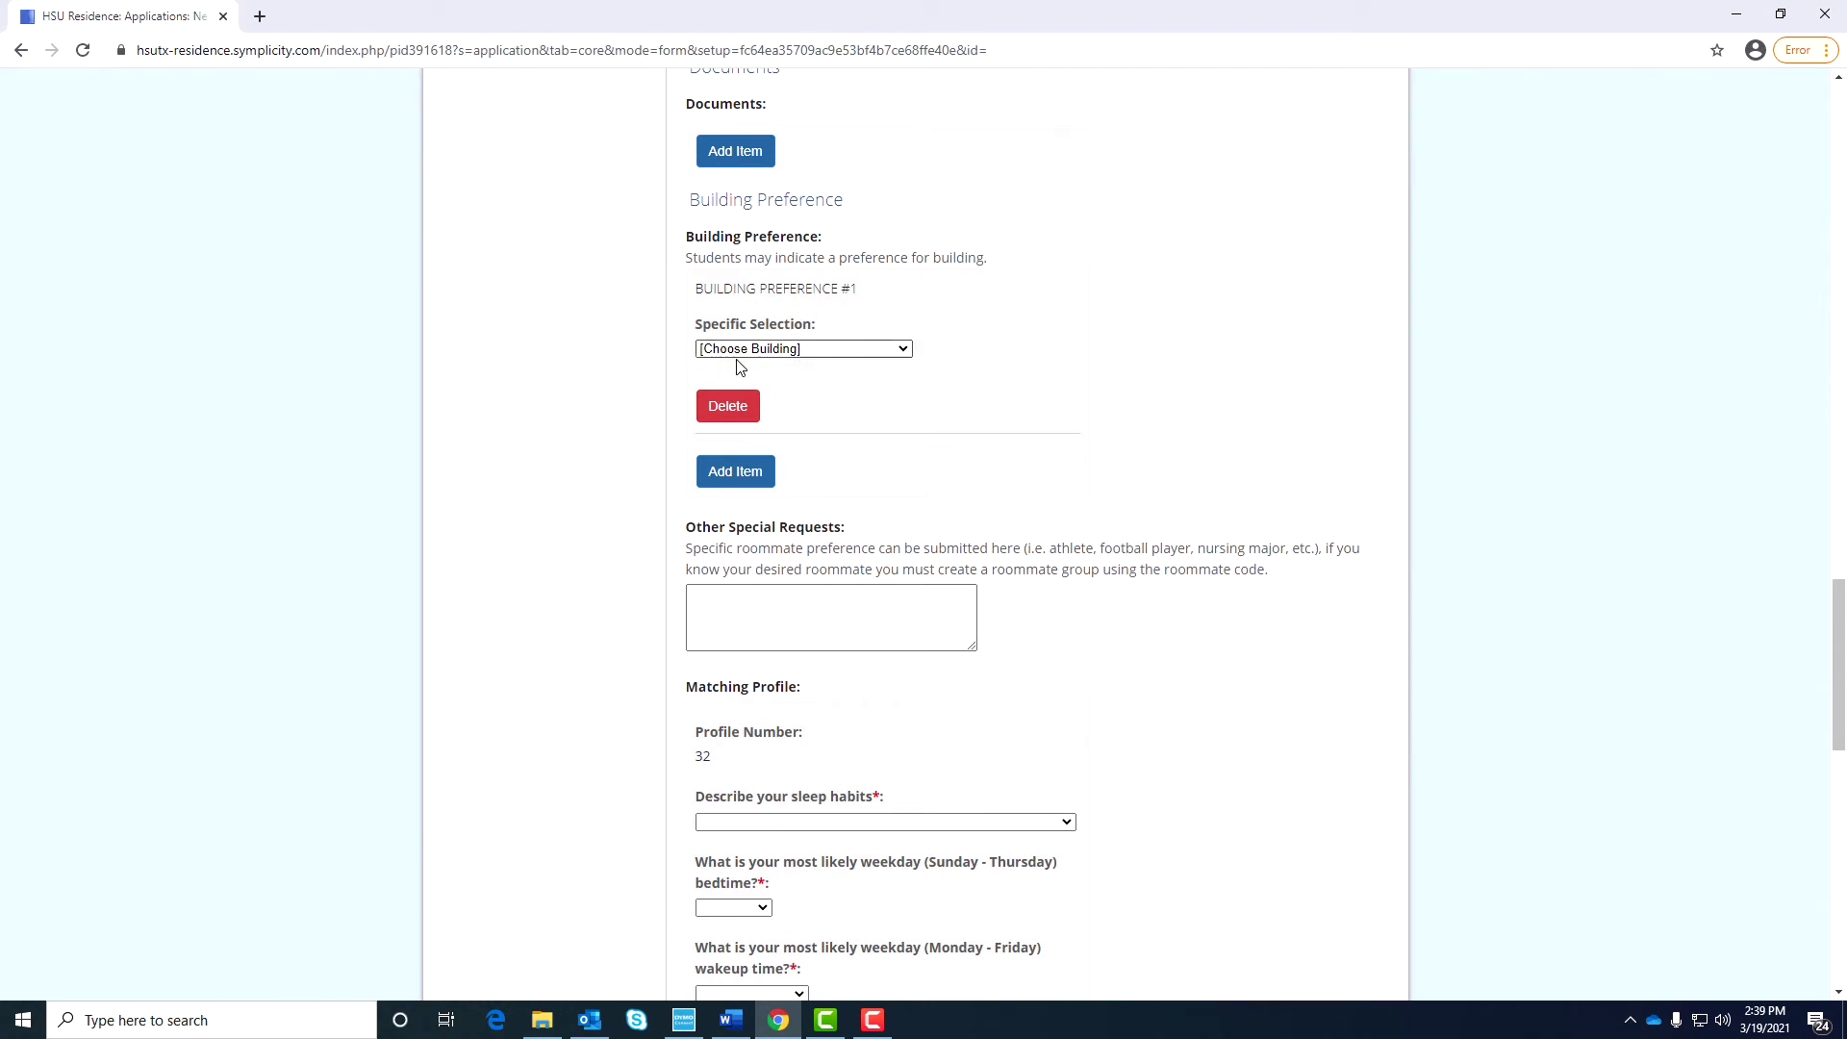
click(898, 353)
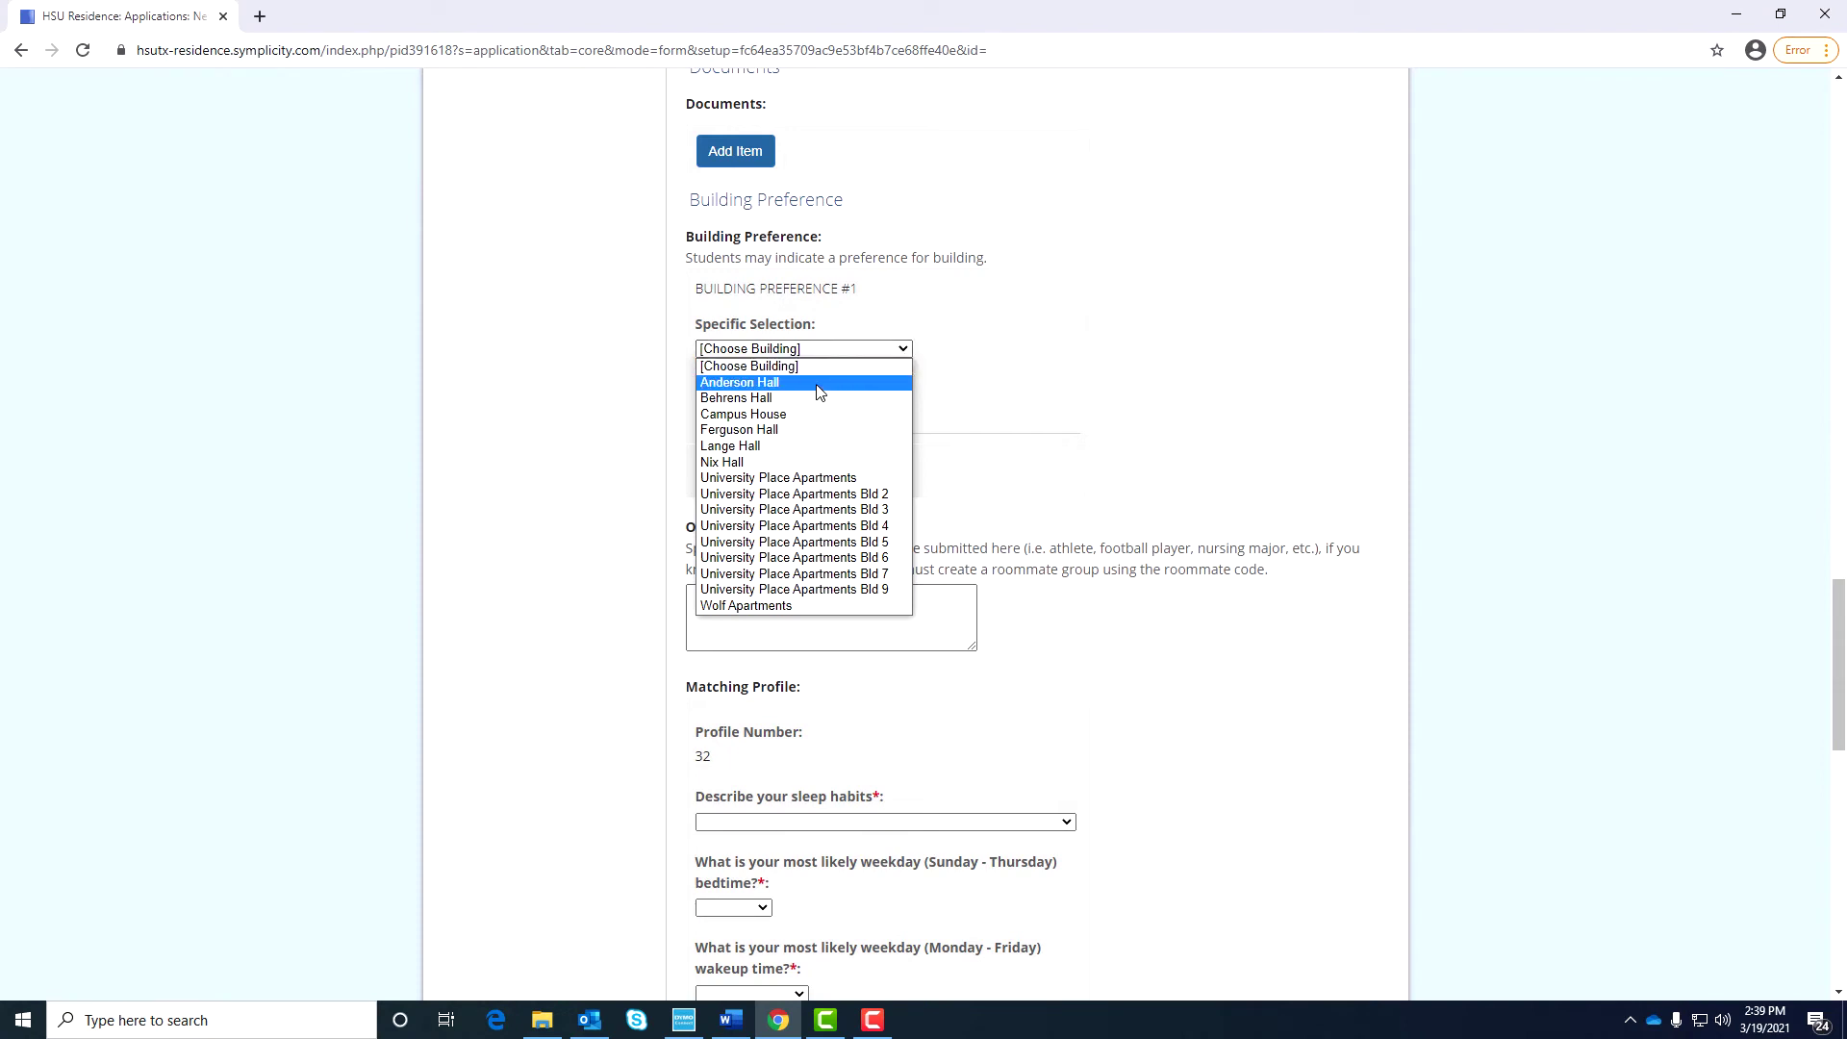
click(1044, 411)
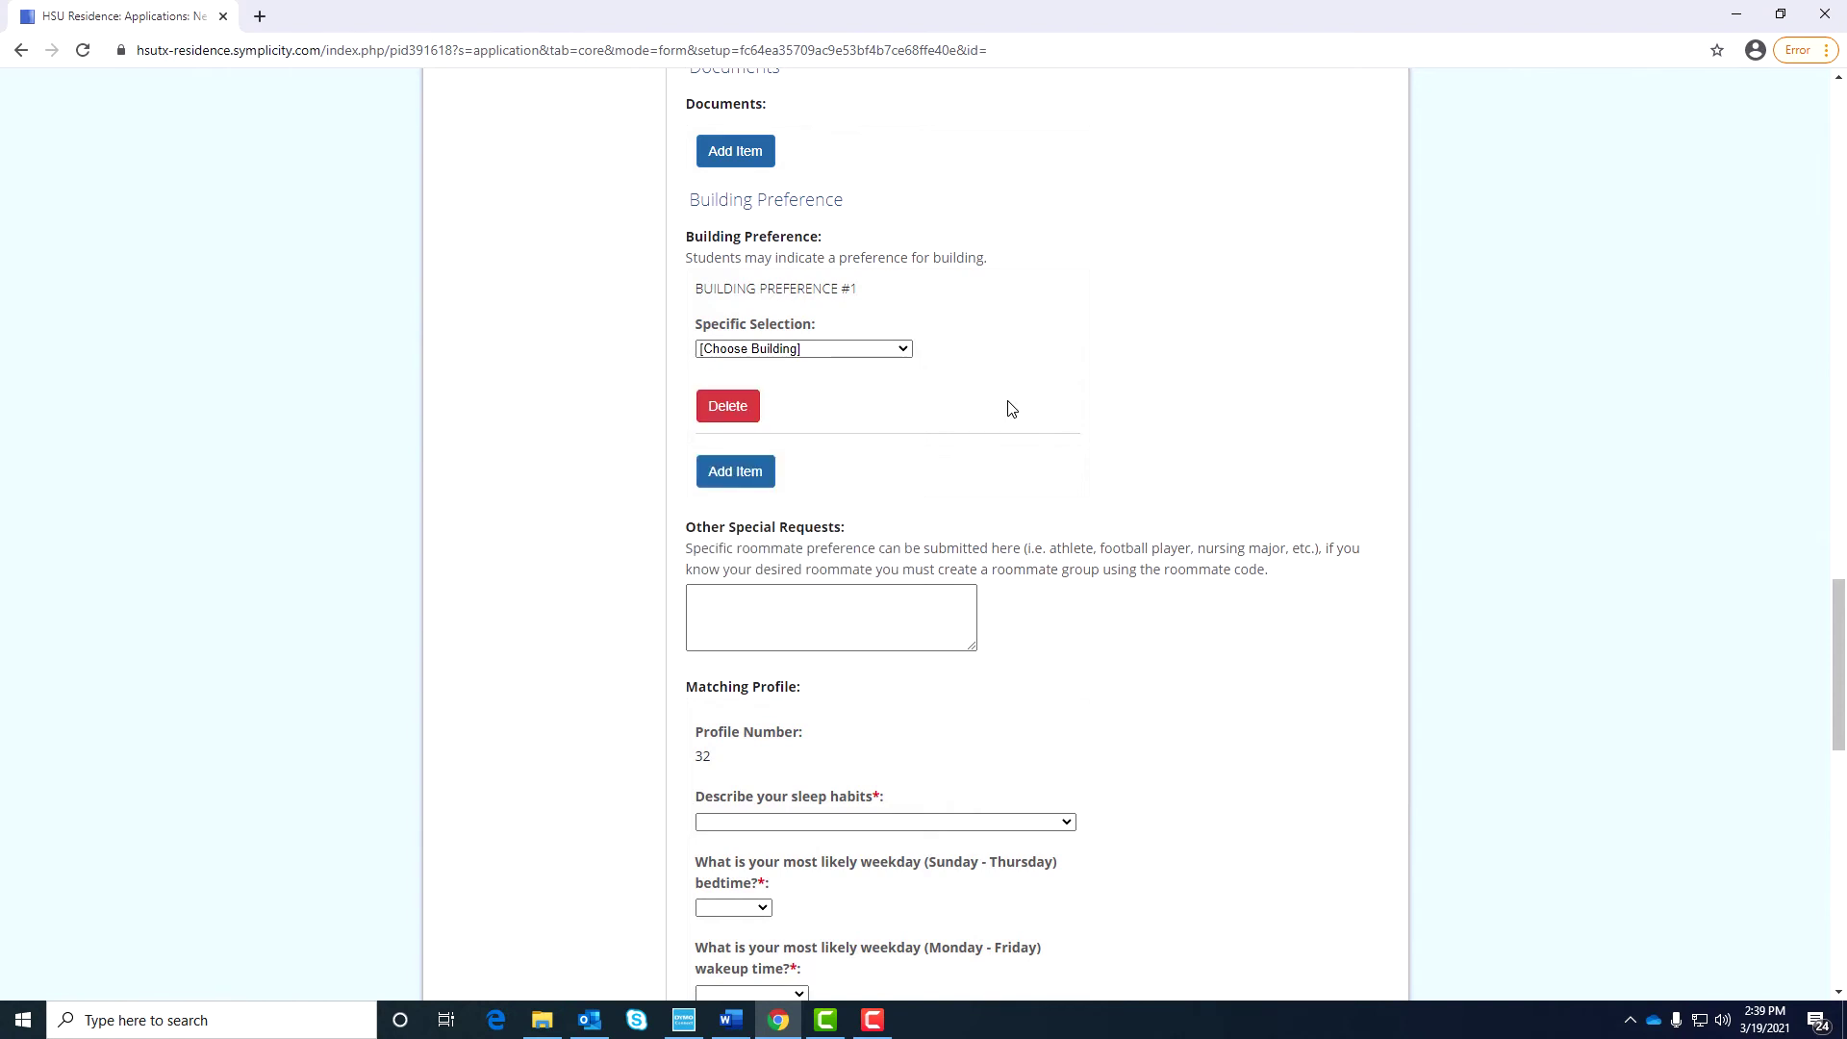
Review the application's special requests, roommate matching profile questions, and terms and conditions, and return to the start of the form.
scroll(1010, 409, down, 3)
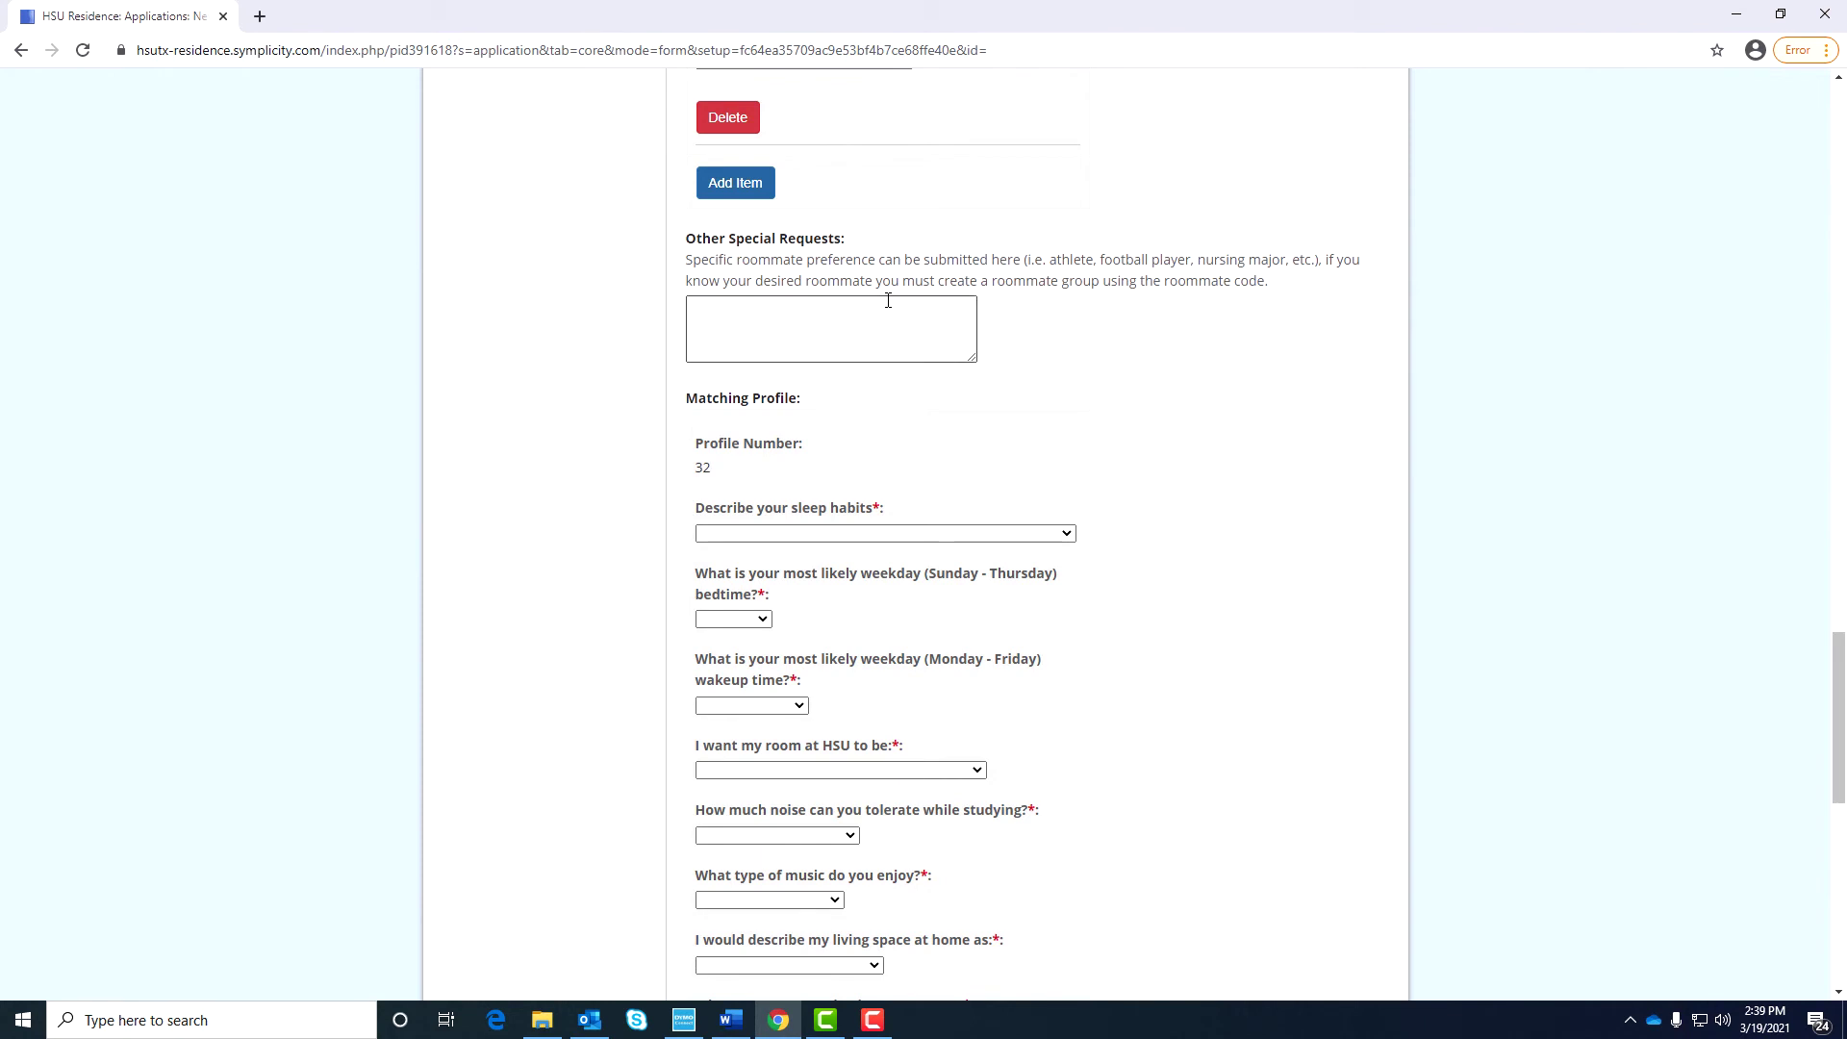
scroll(824, 463, down, 3)
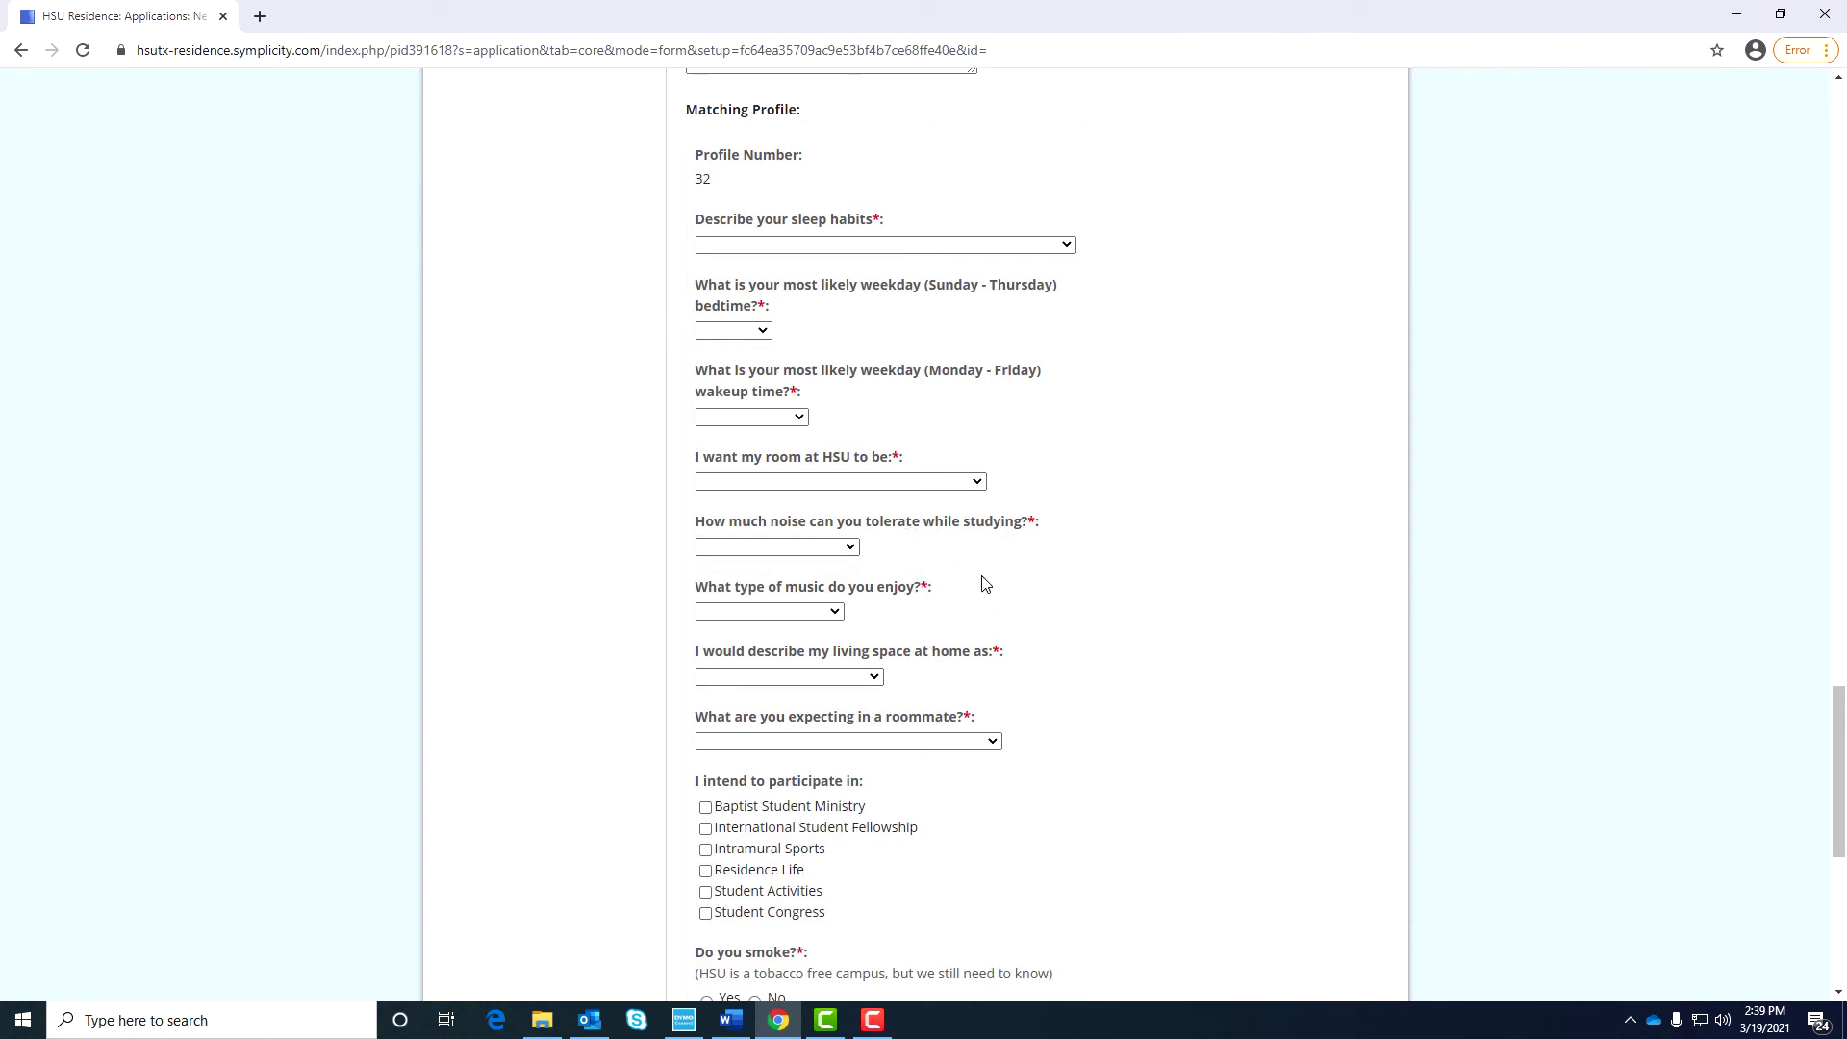
scroll(989, 584, down, 6)
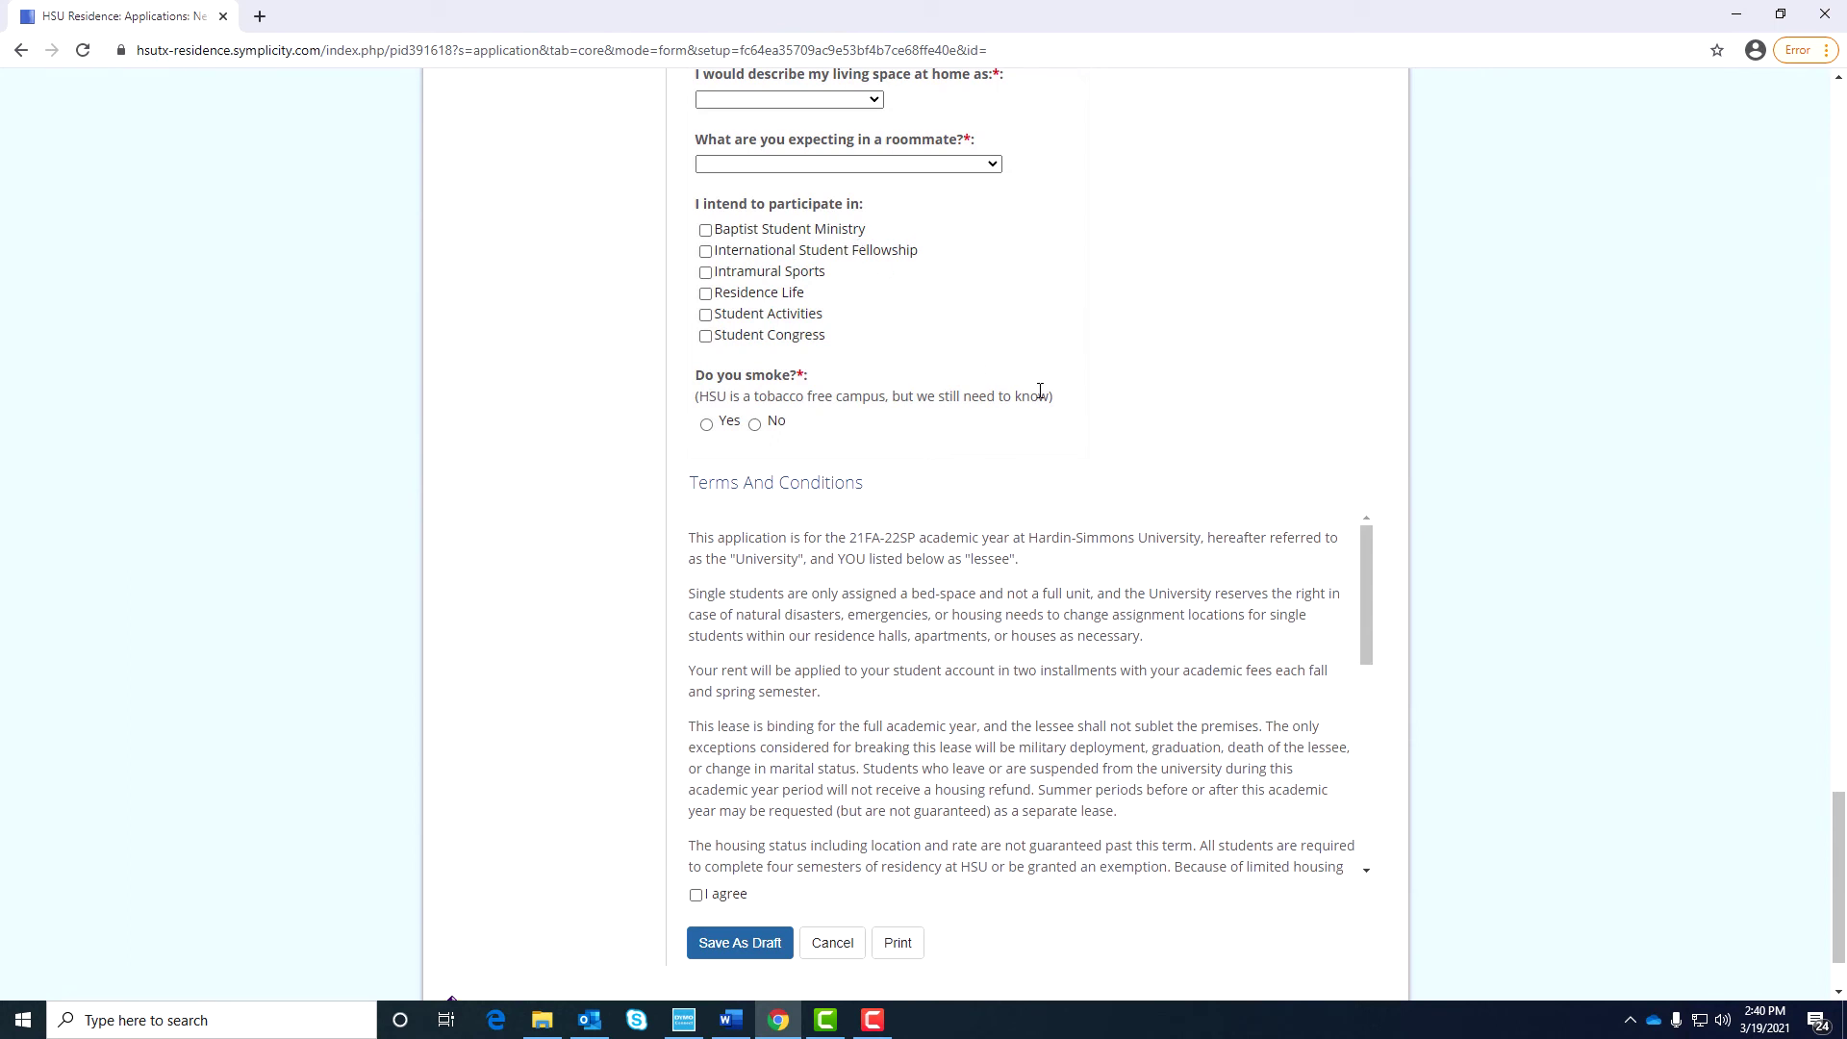
scroll(1028, 394, down, 2)
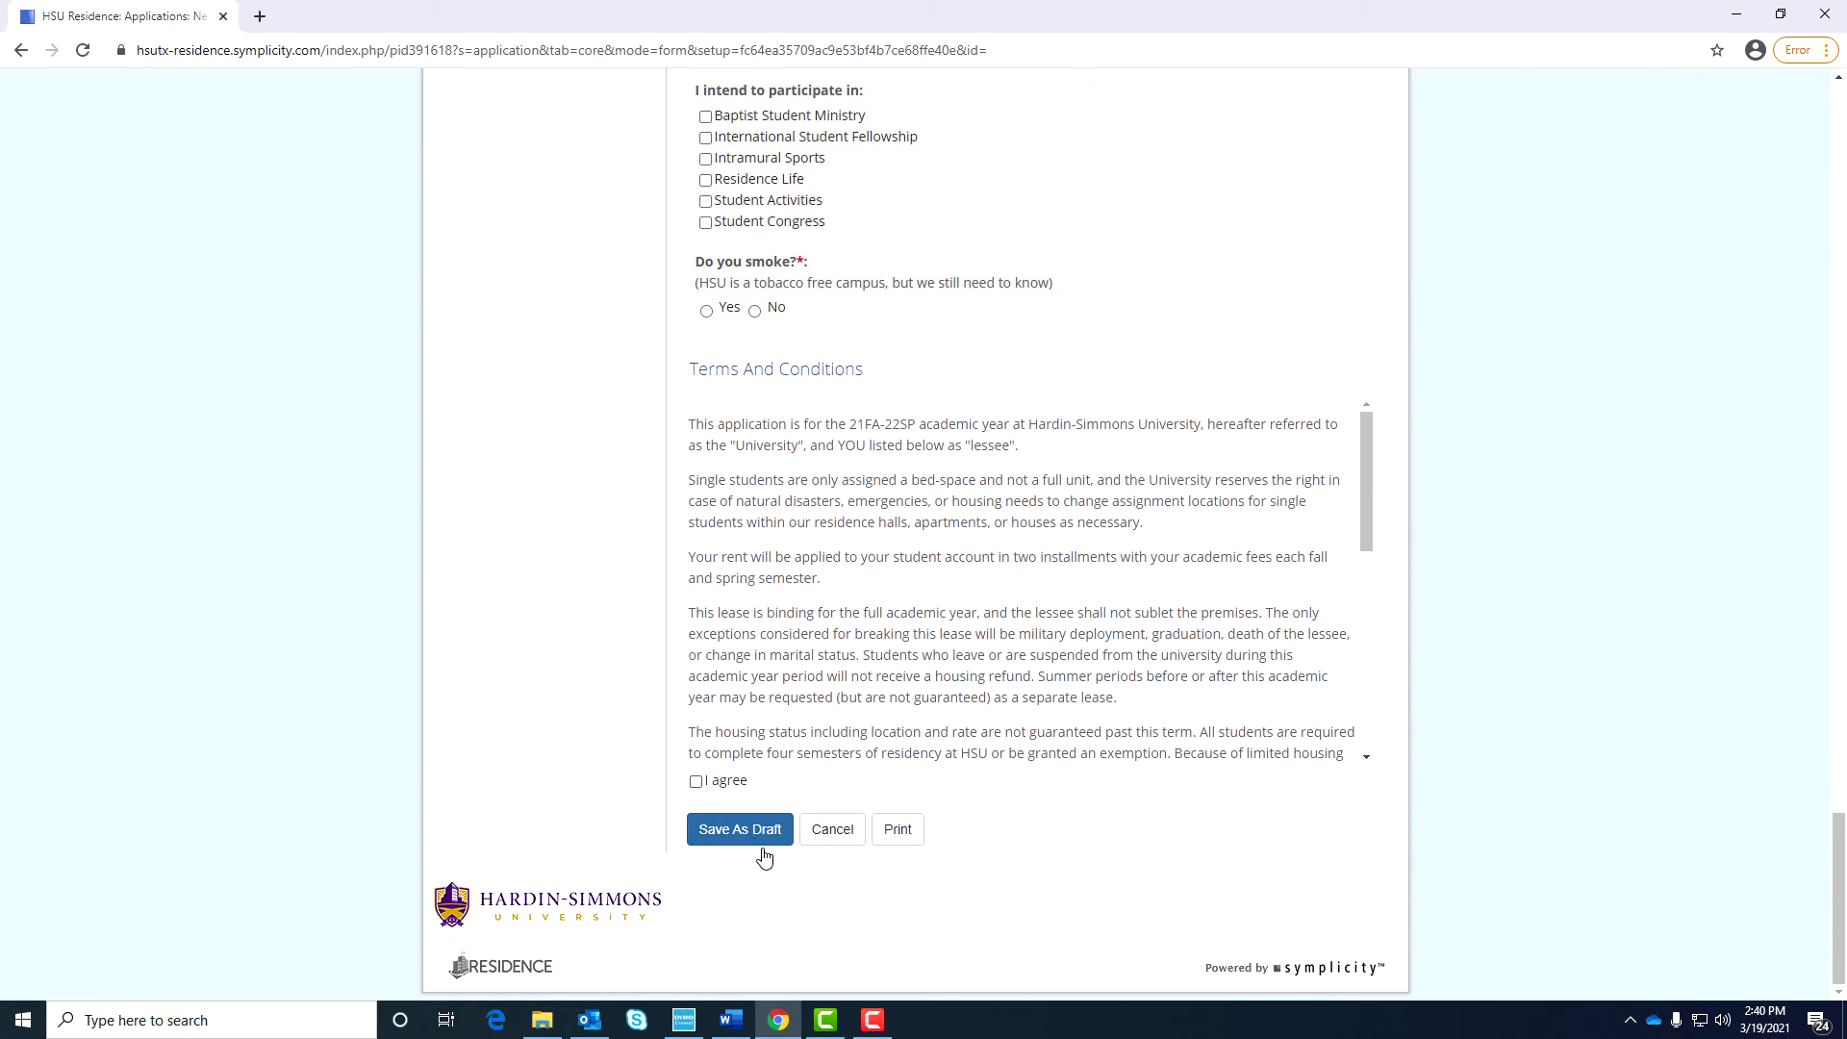
scroll(890, 654, up, 9)
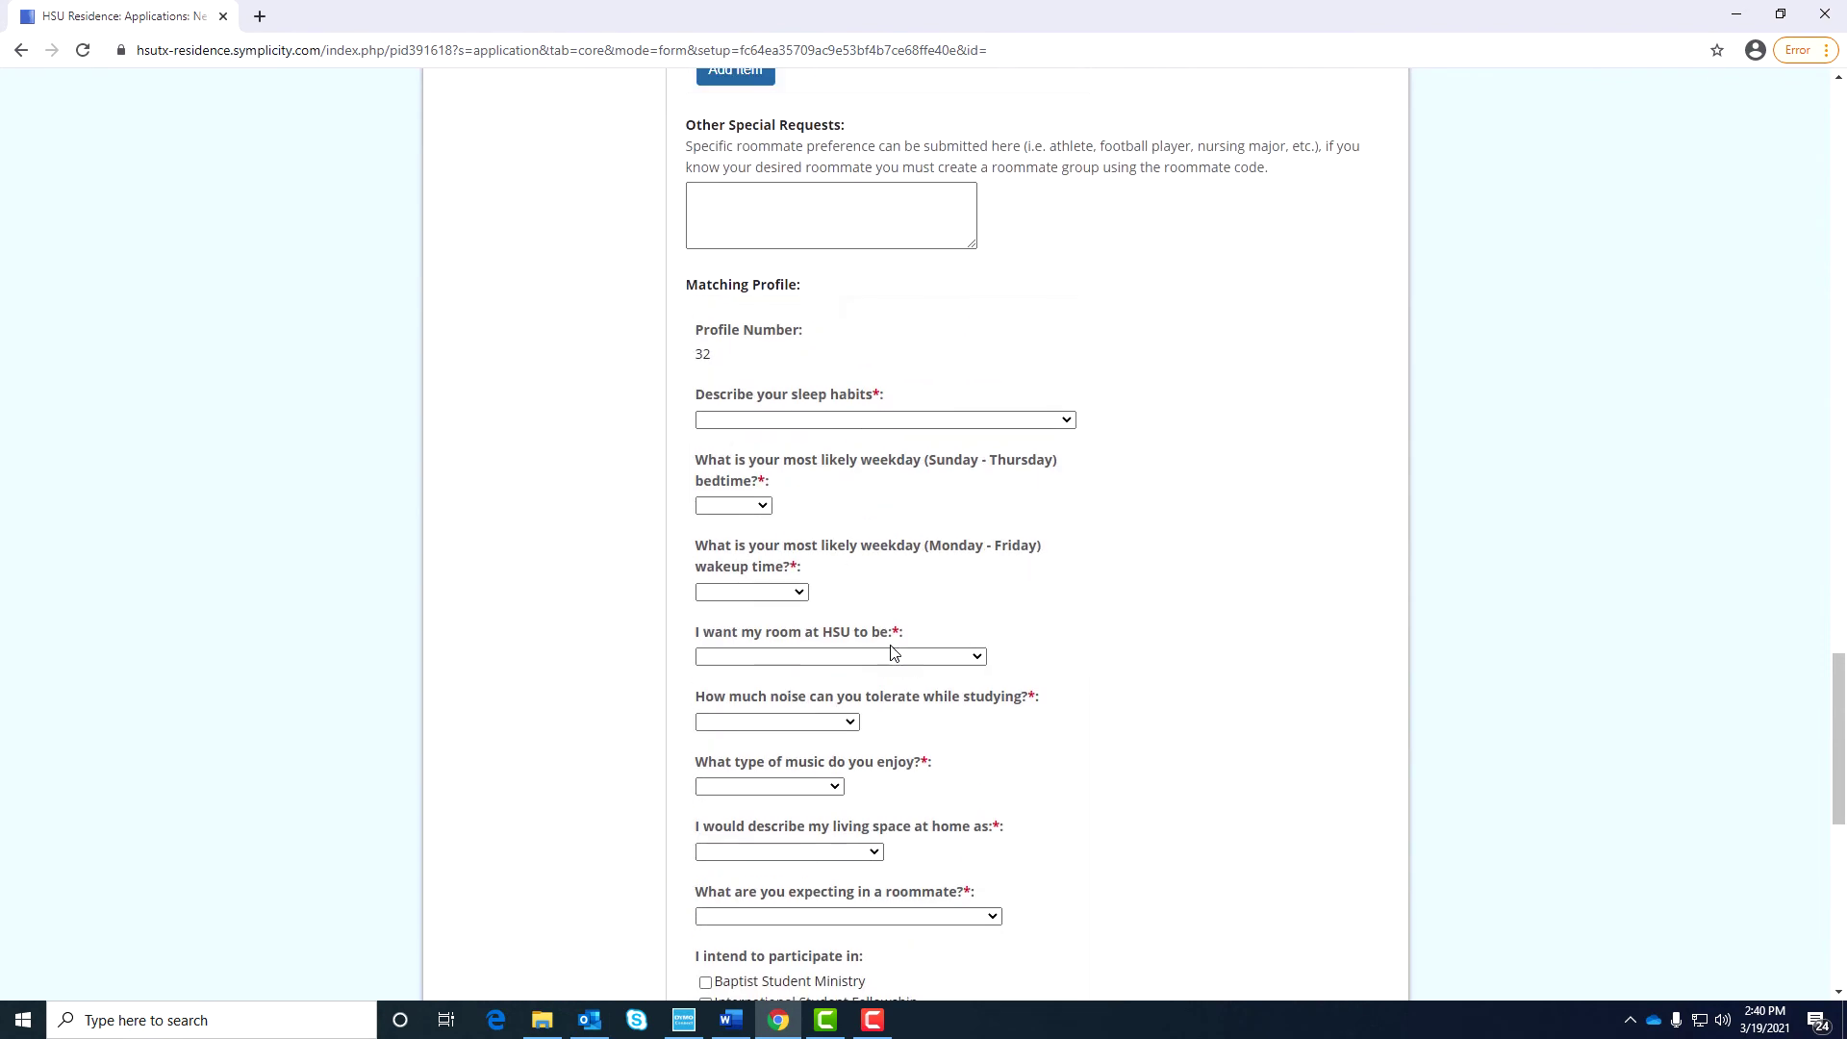
scroll(891, 655, up, 20)
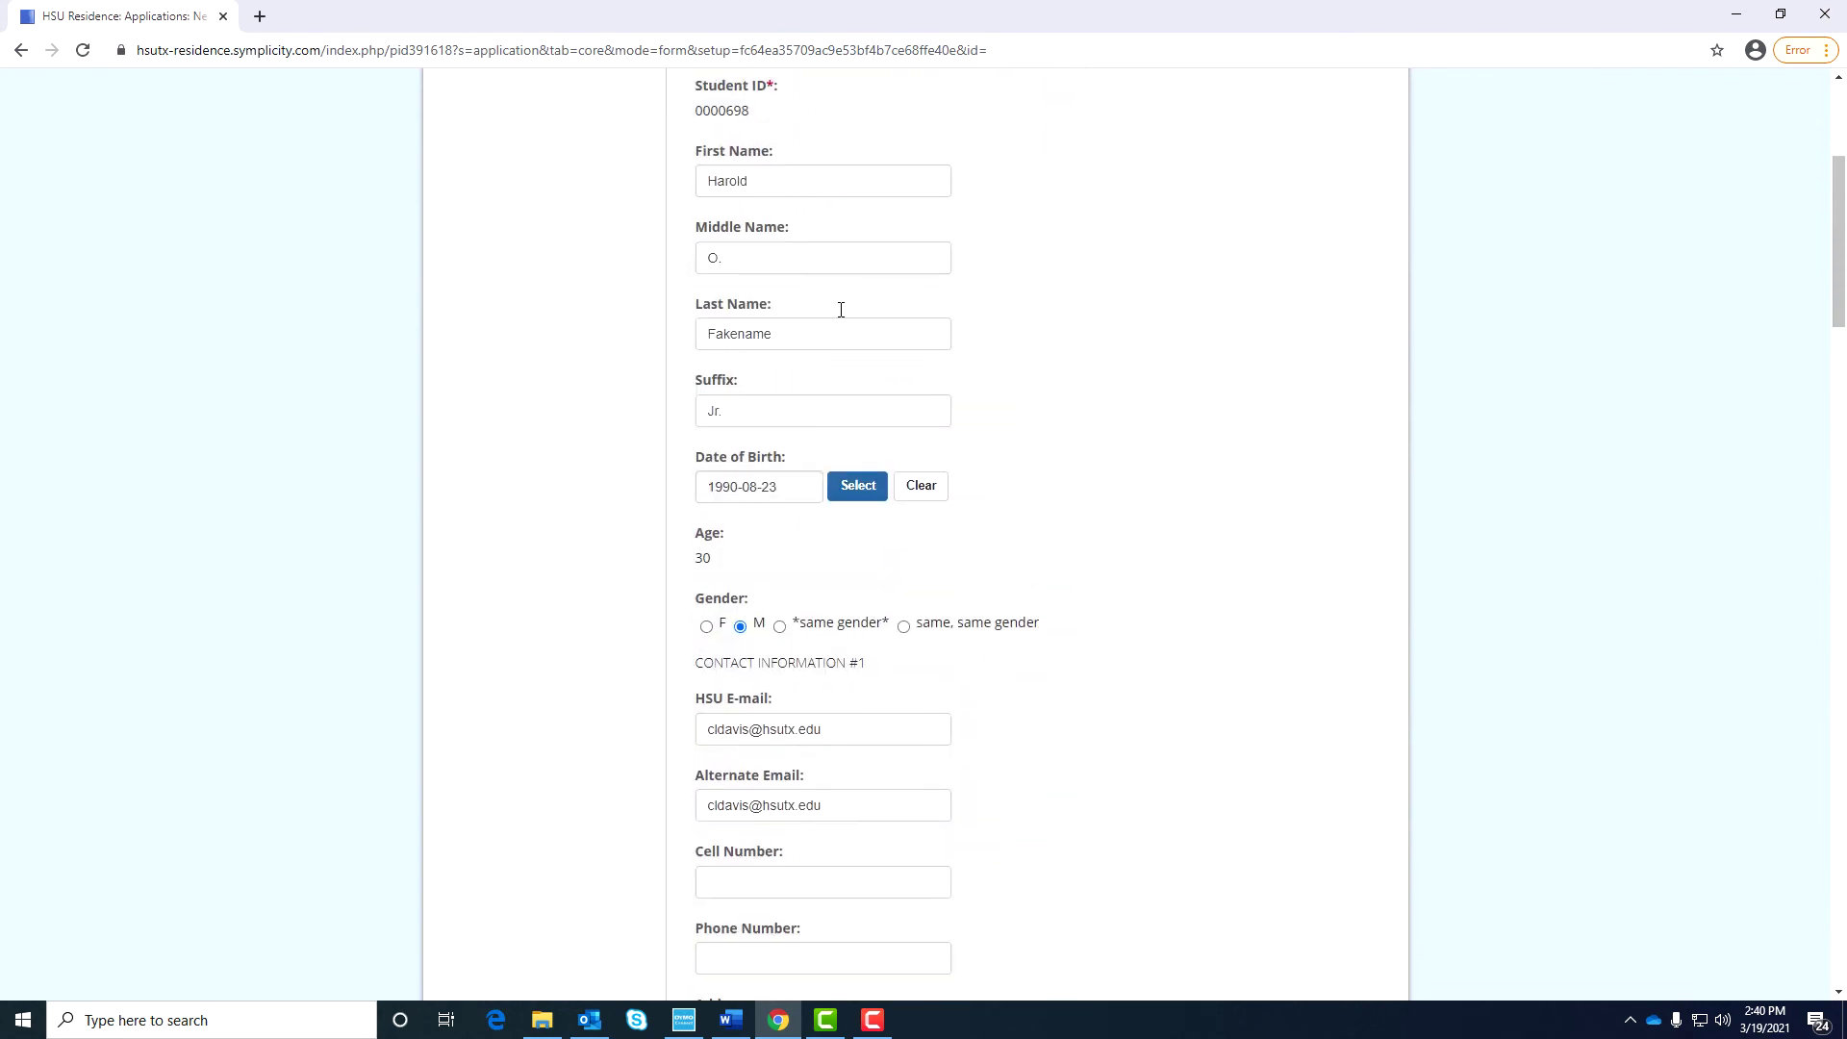
scroll(841, 310, up, 4)
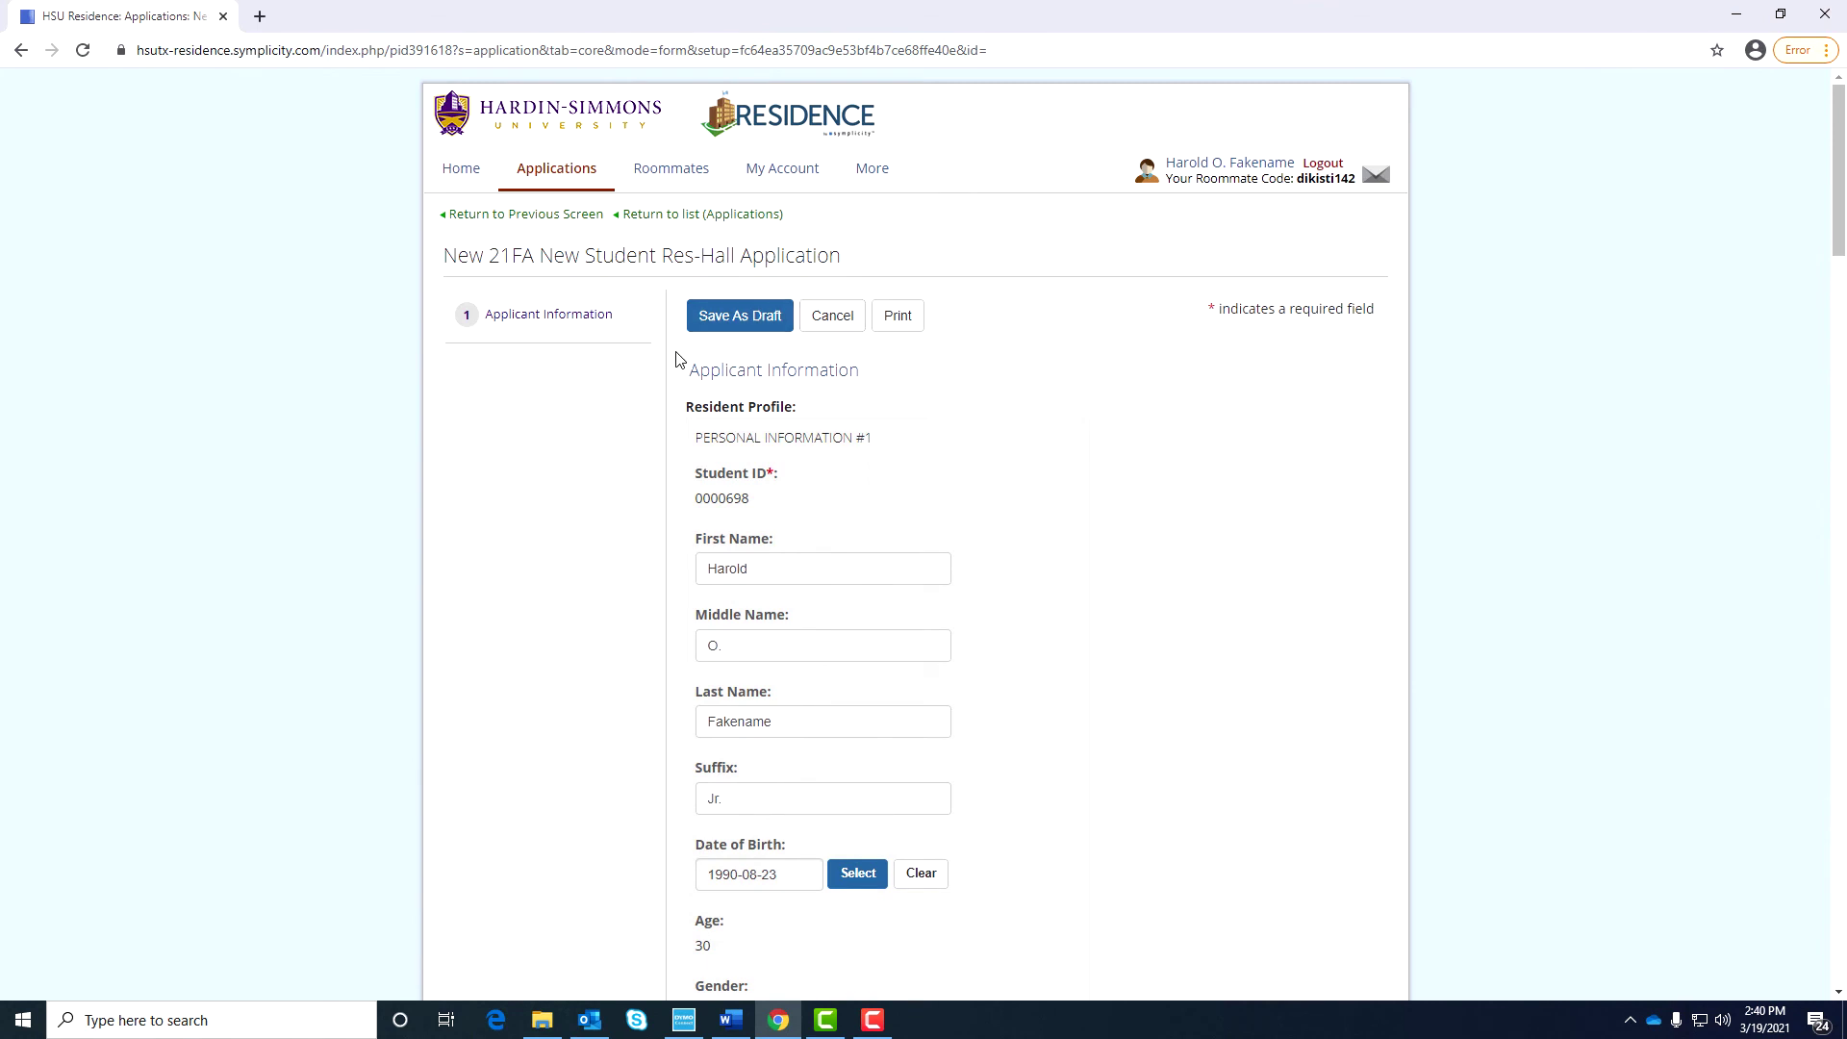
Leave the application for the home page and open the roommate groups for the Fall 2021 term.
click(464, 170)
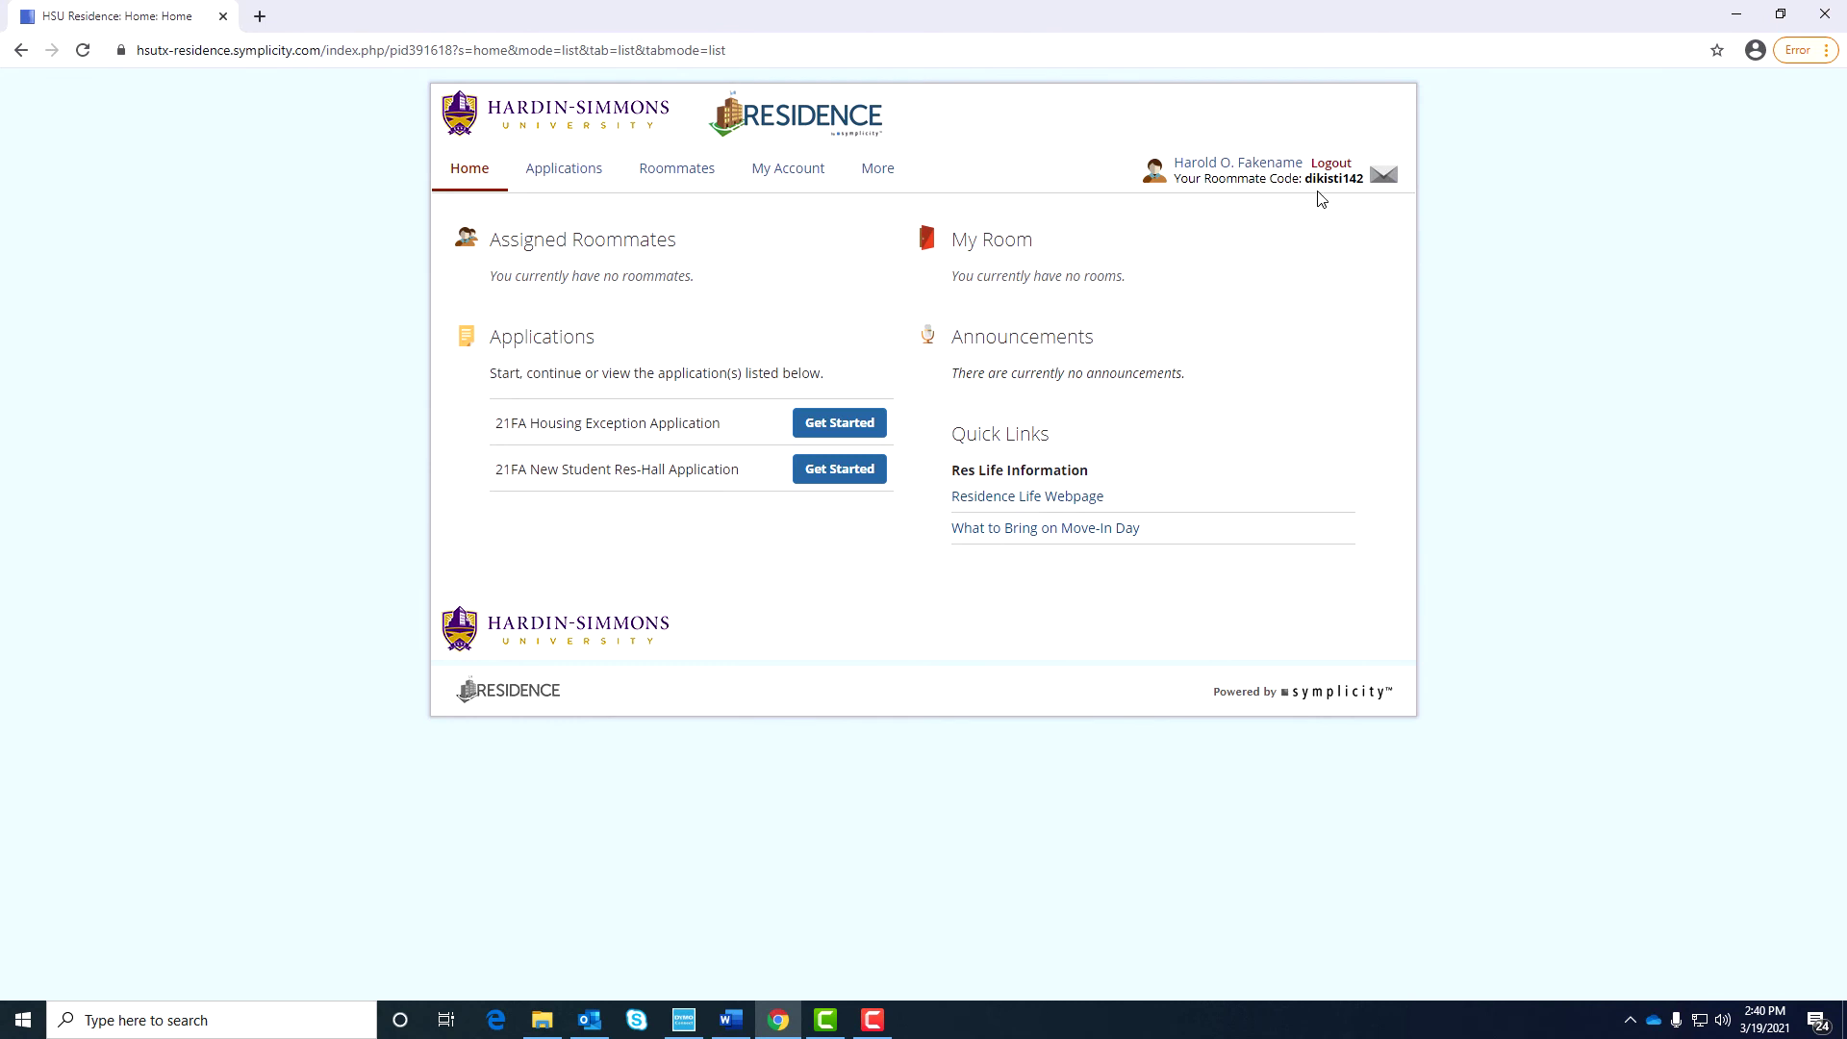
click(680, 171)
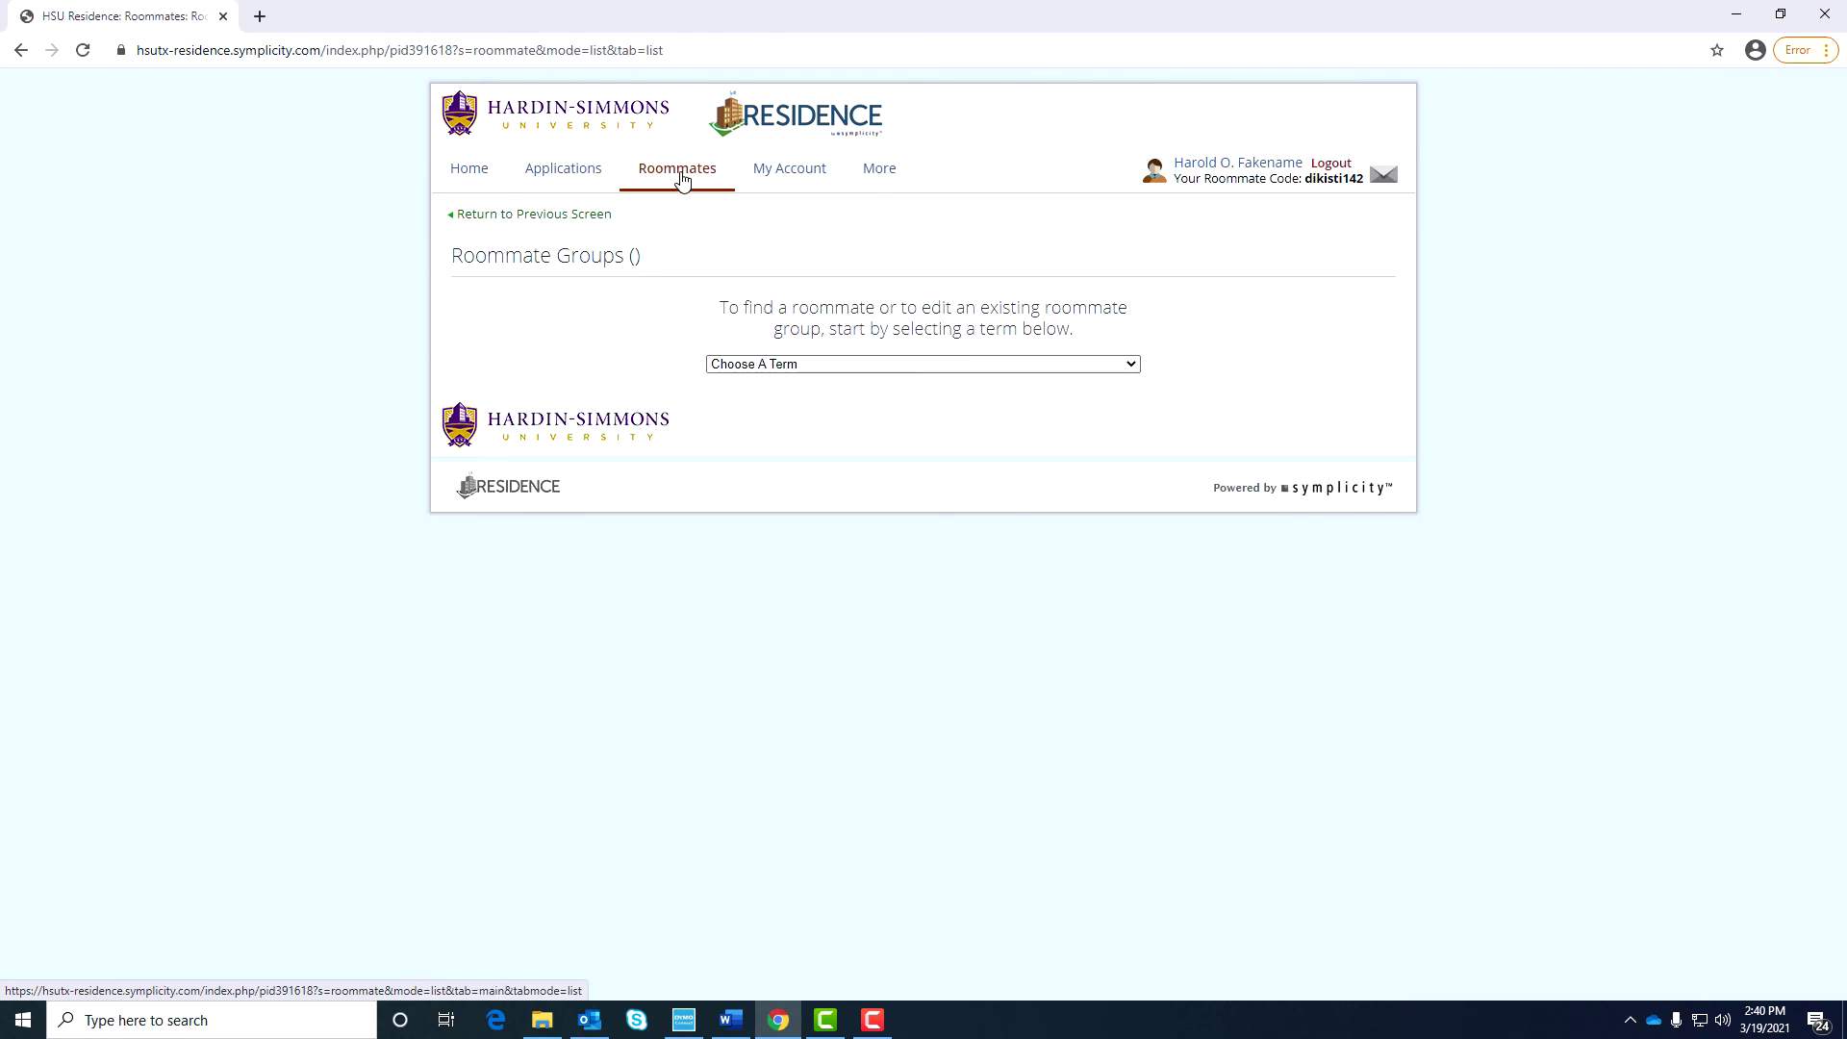
click(783, 367)
click(775, 460)
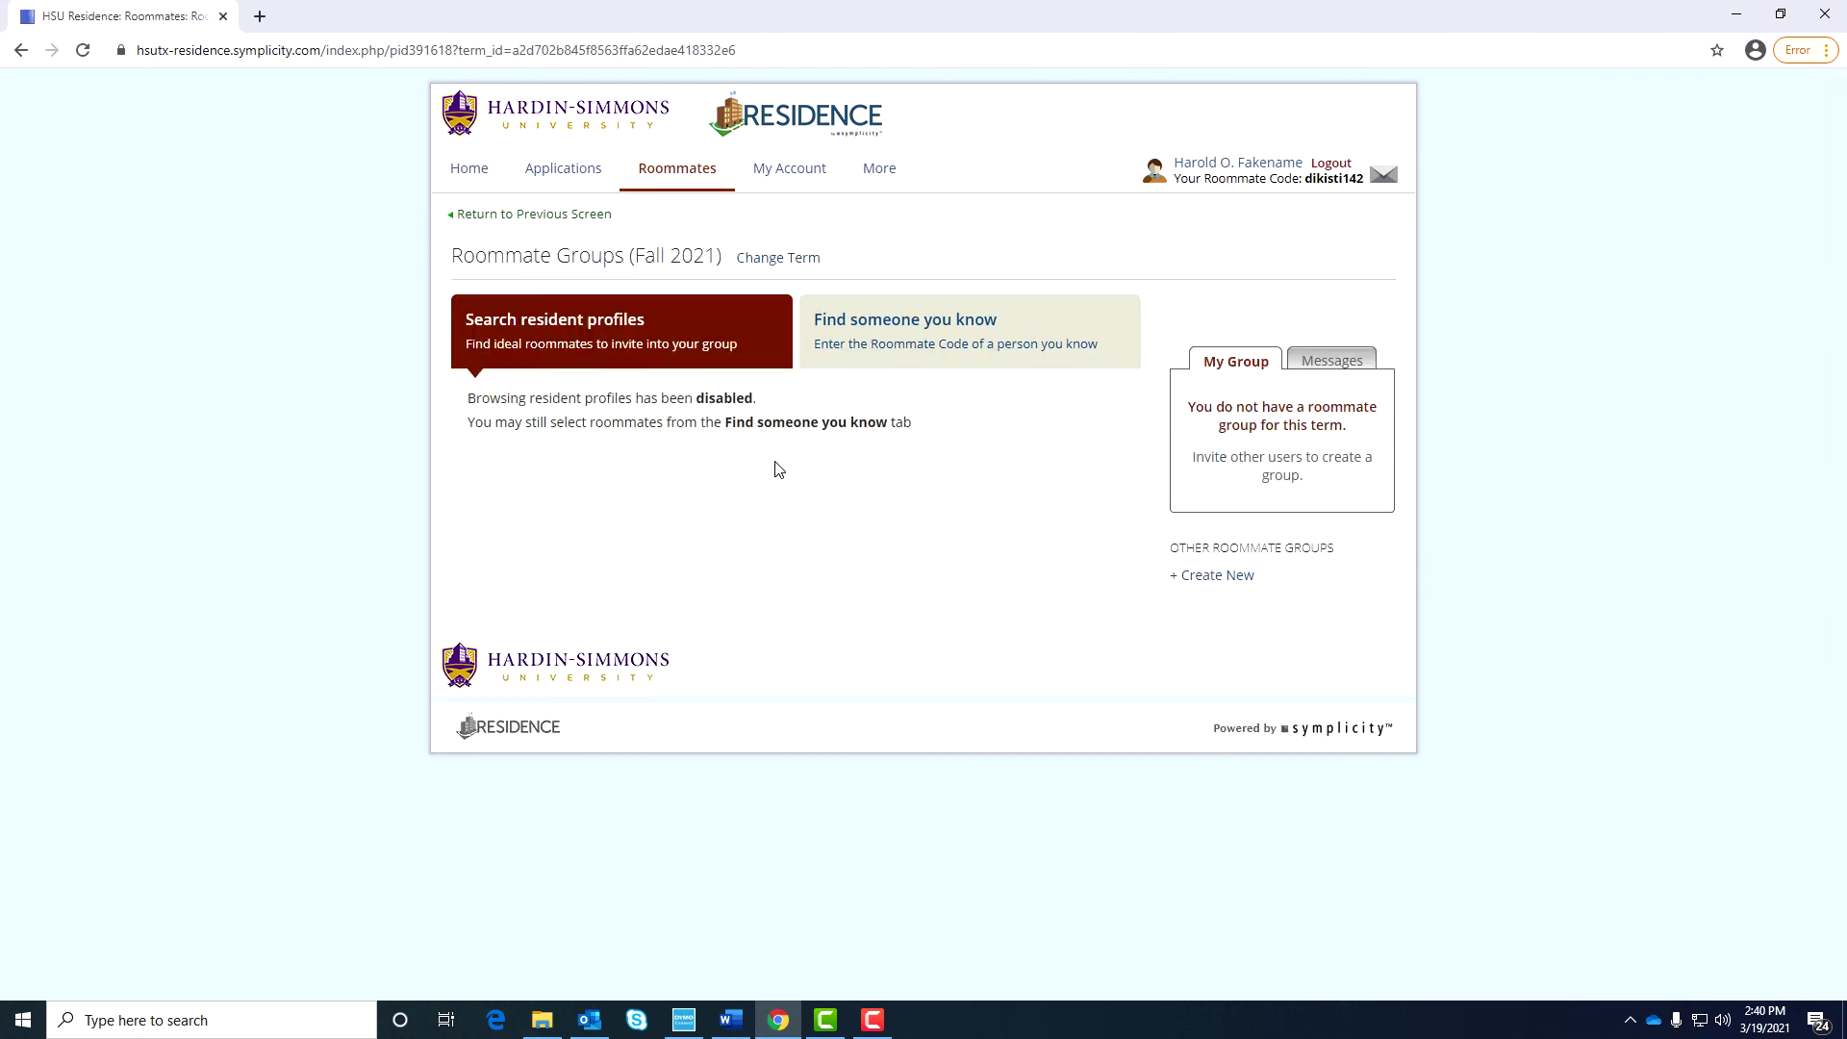
View the roommate code entry for inviting someone you know, and return to the home page.
click(909, 356)
click(698, 397)
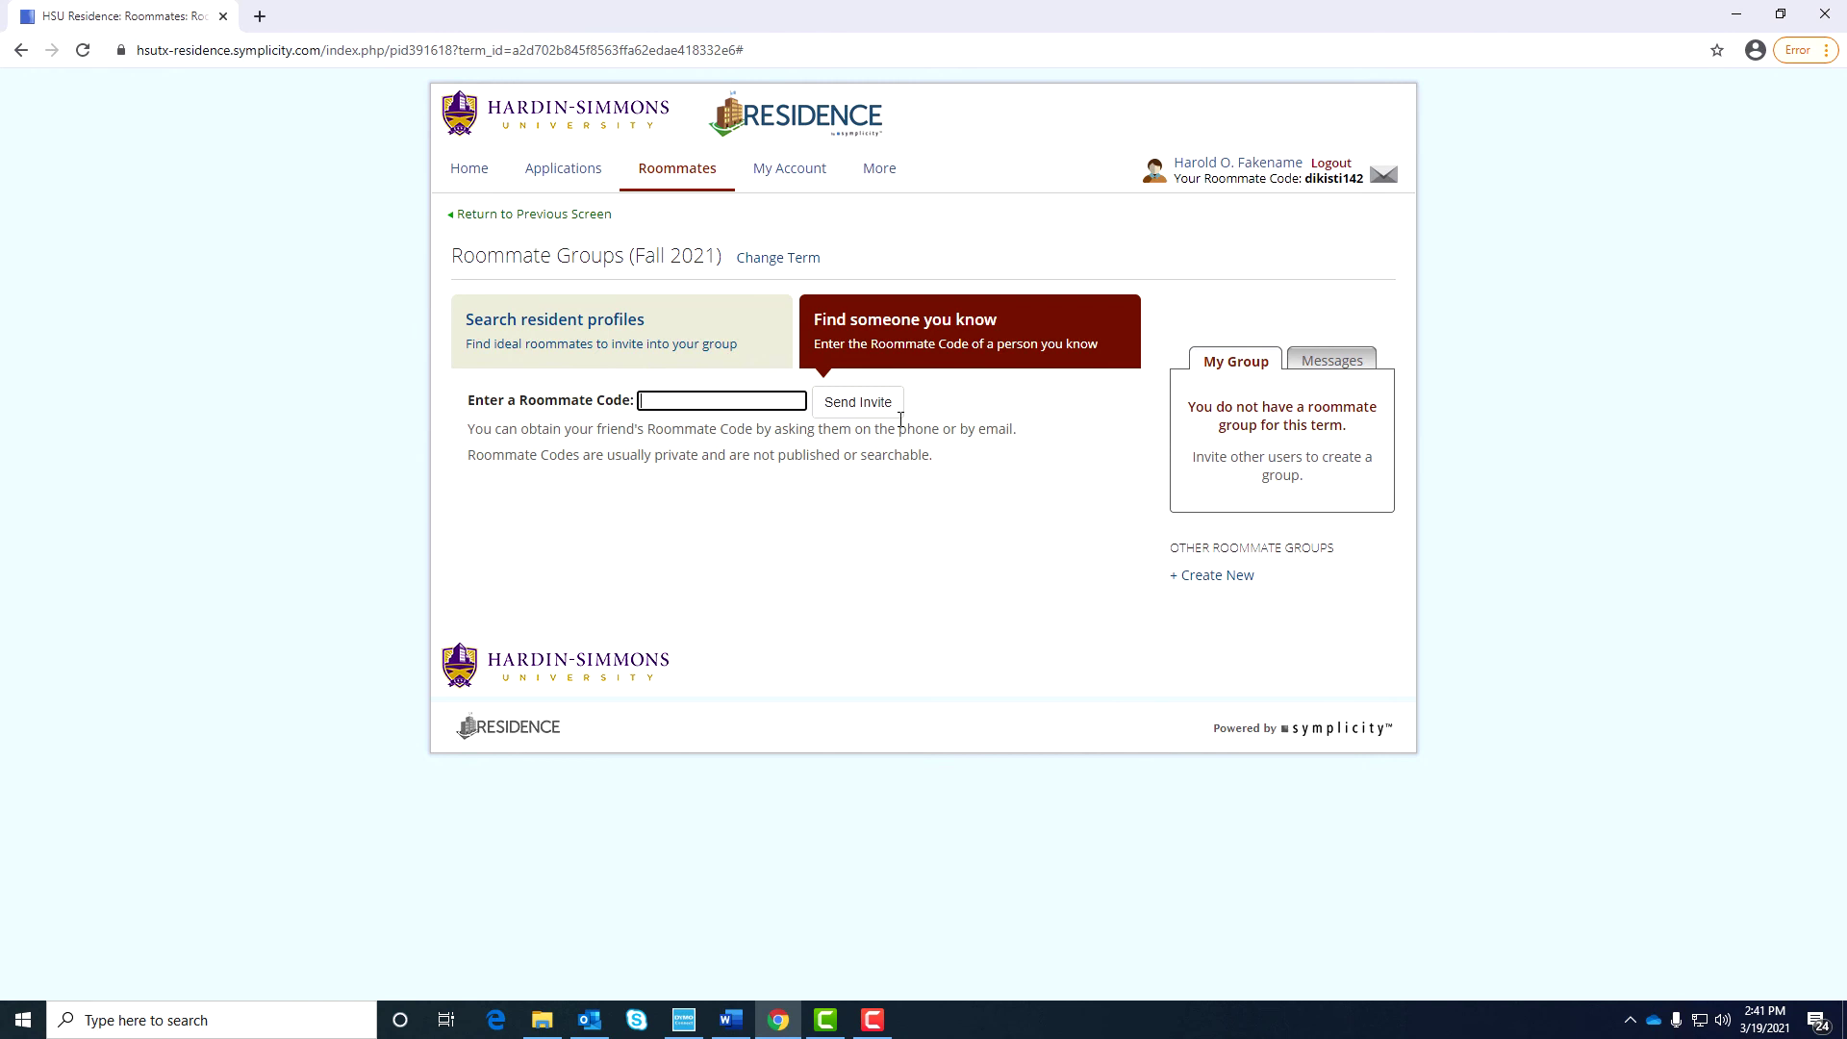
click(467, 169)
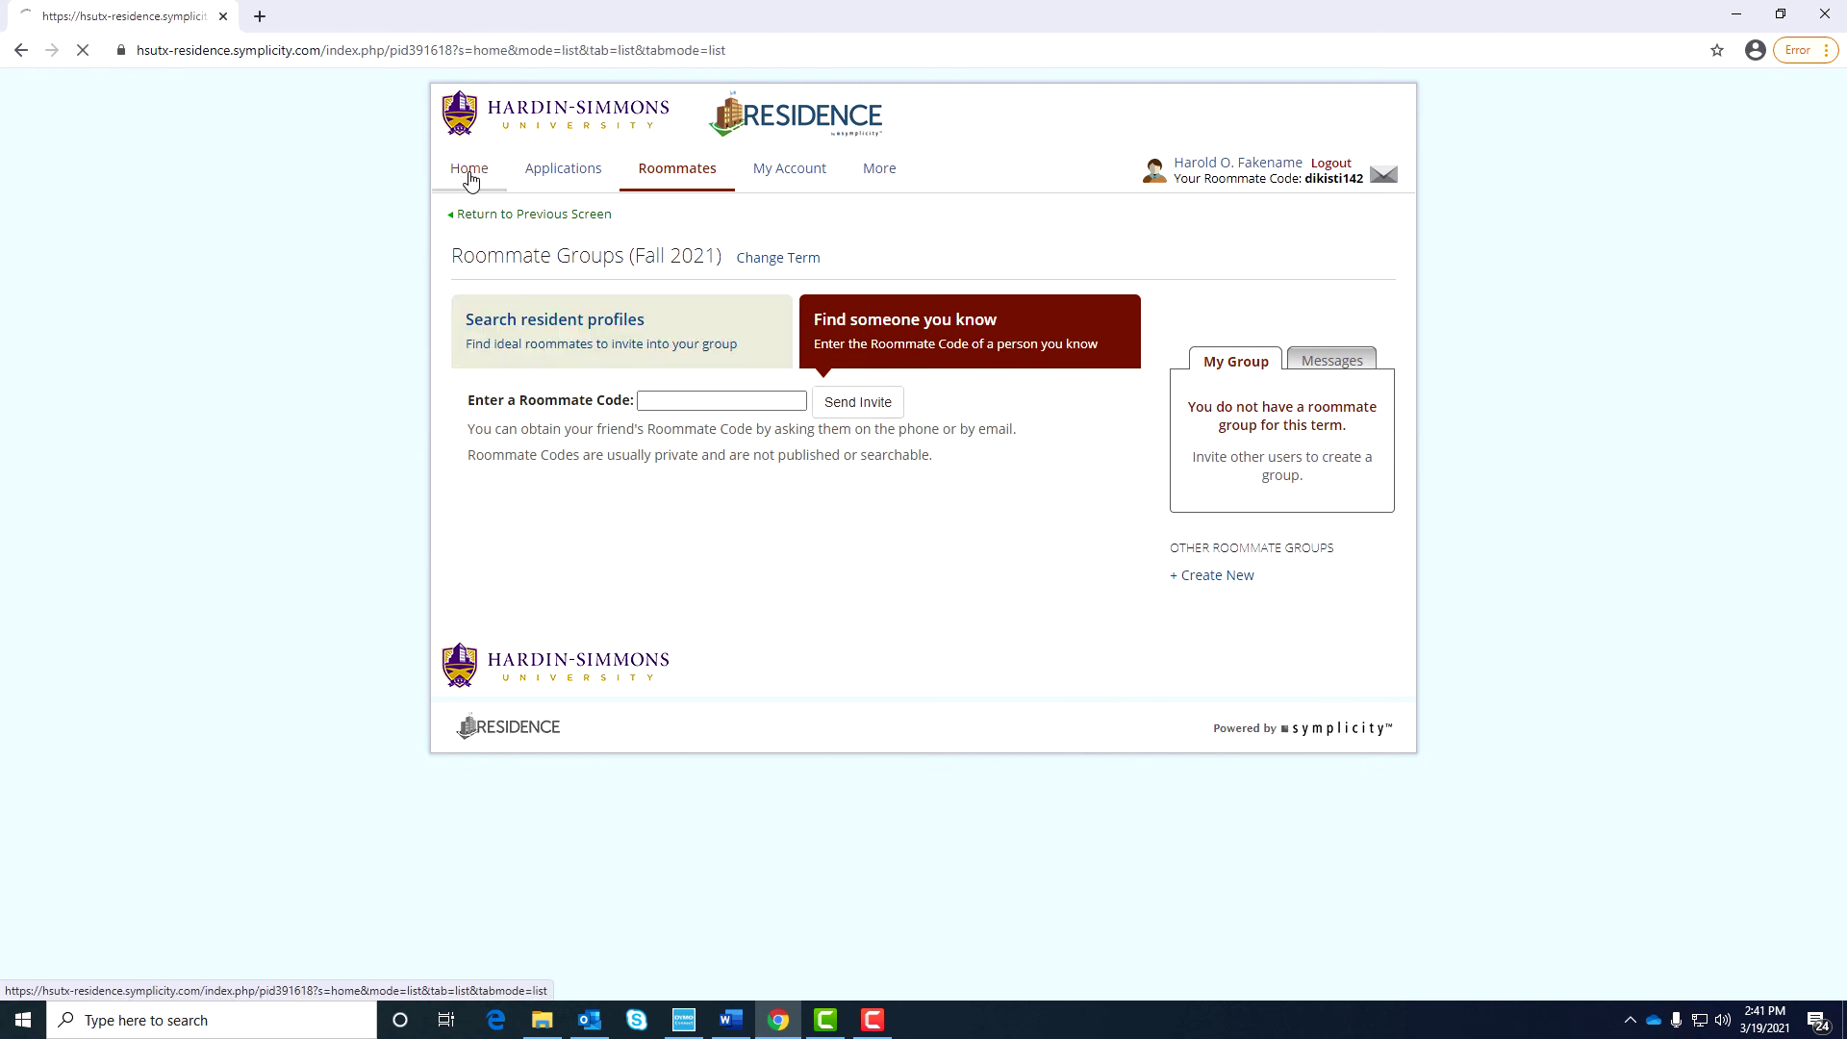